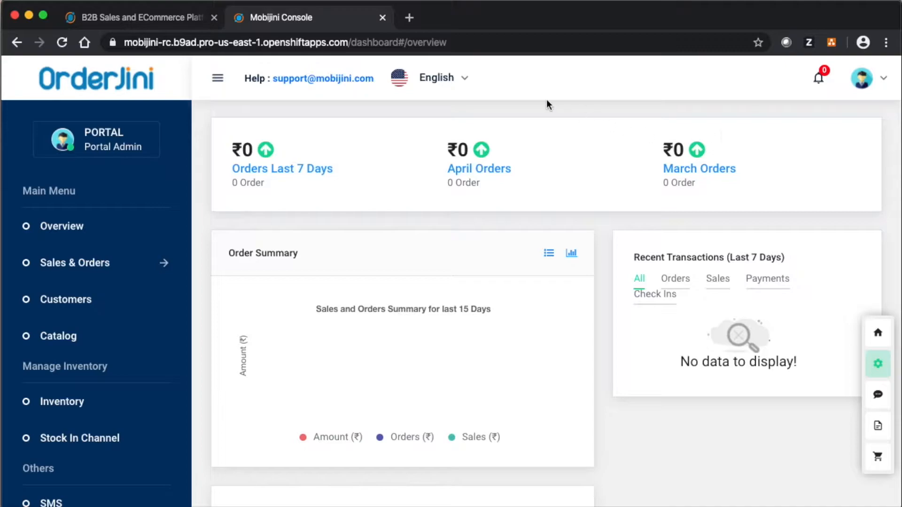
# - Review the dashboard's order summary and performance widgets, as well as the sections available in the main navigation
pyautogui.scroll(-2, 378, 119)
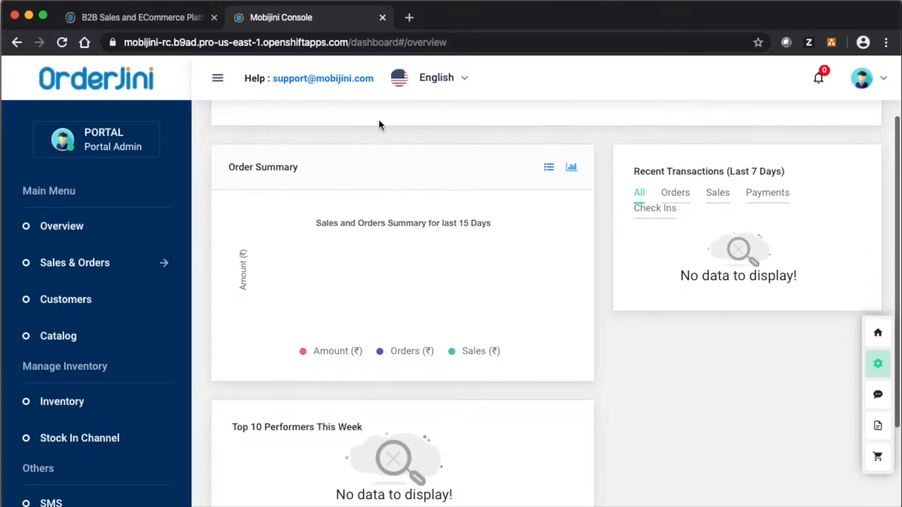
pyautogui.scroll(-3, 424, 229)
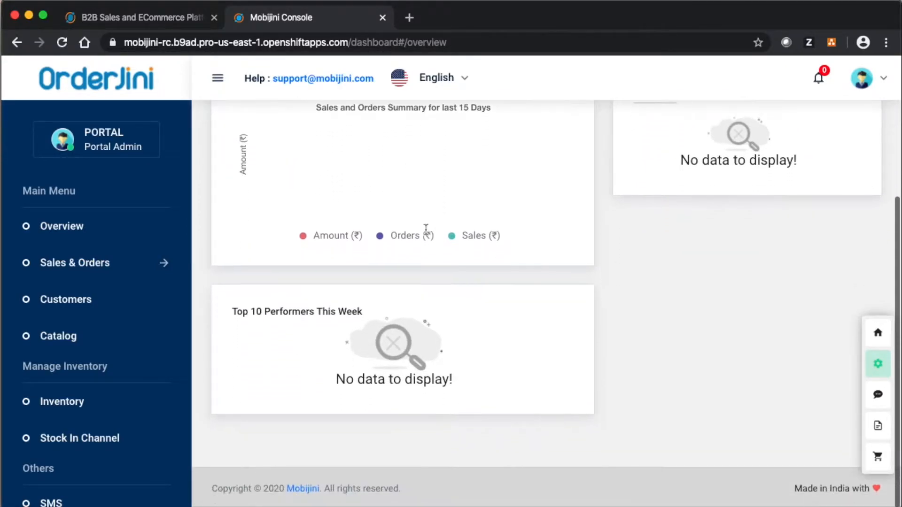
pyautogui.scroll(4, 463, 261)
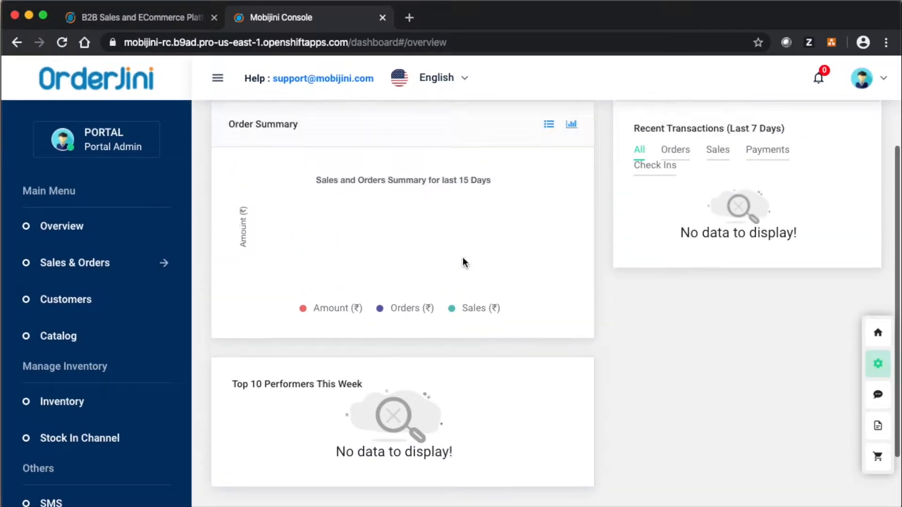
pyautogui.scroll(1, 464, 261)
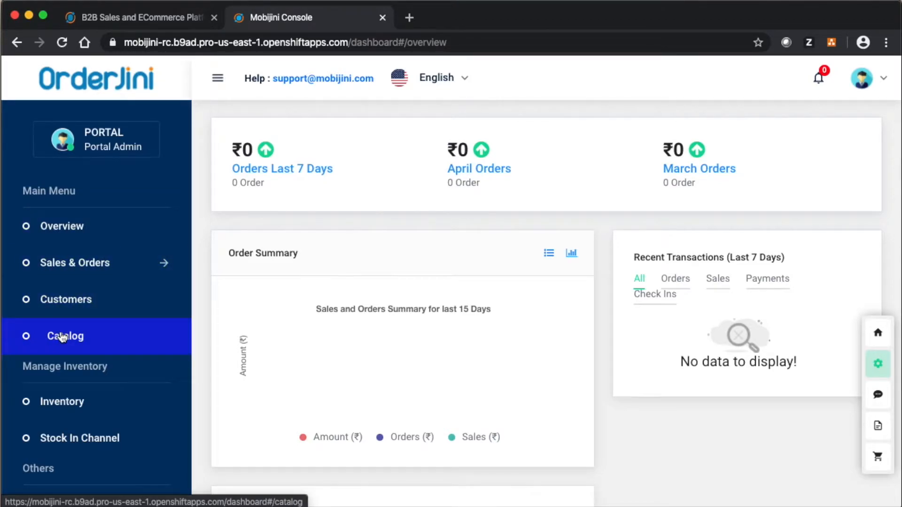
pyautogui.scroll(-3, 66, 368)
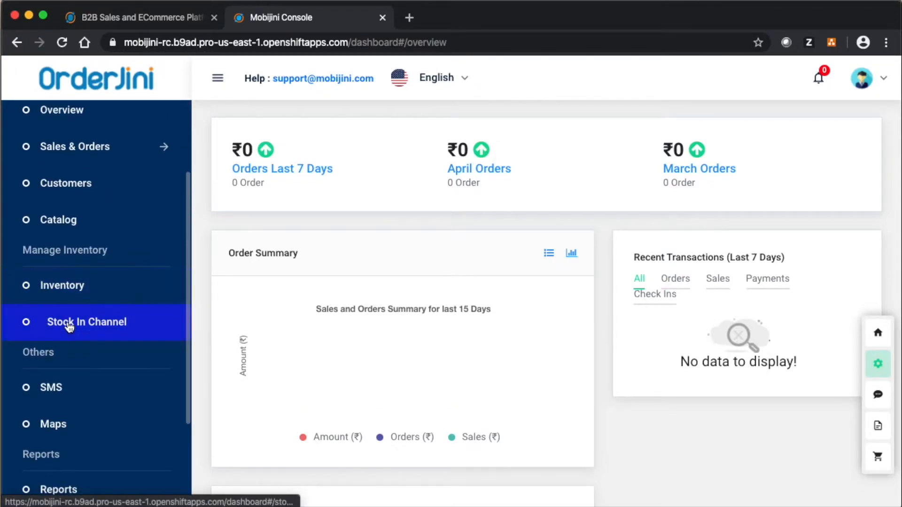
pyautogui.scroll(-1, 70, 327)
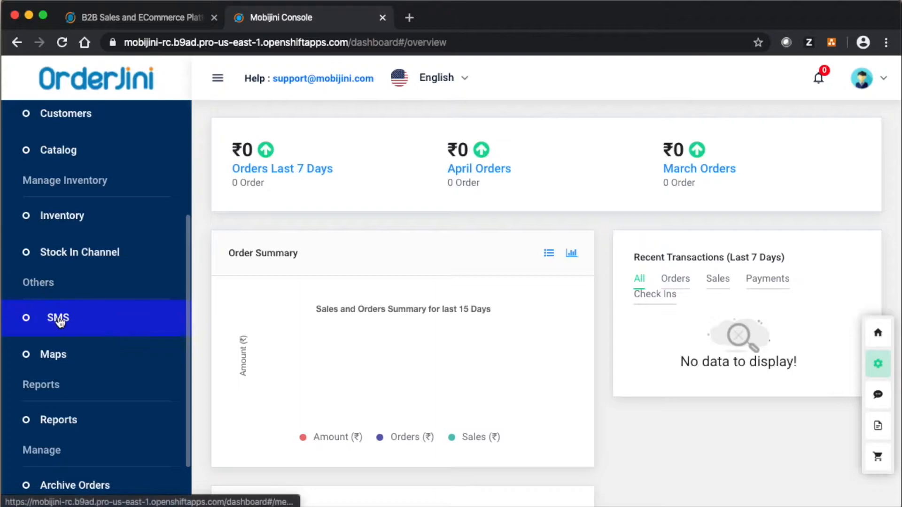
pyautogui.scroll(-1, 59, 353)
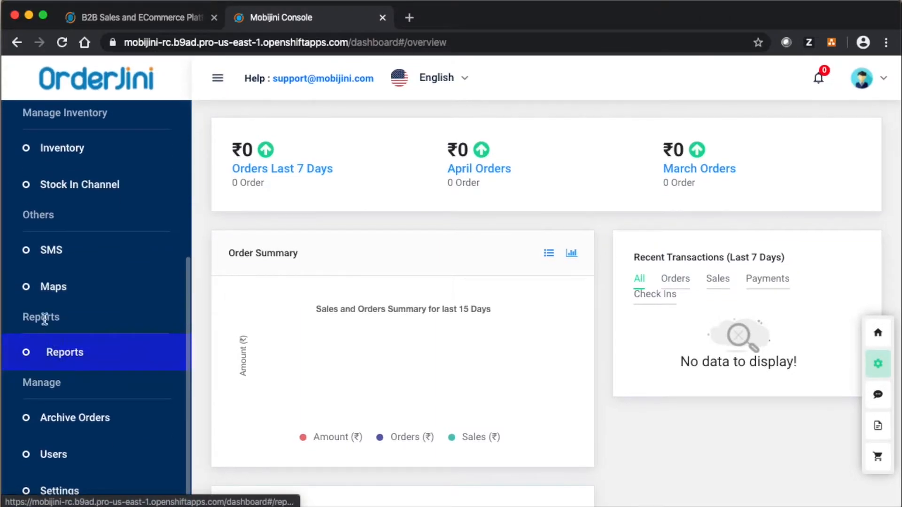
pyautogui.scroll(-1, 53, 386)
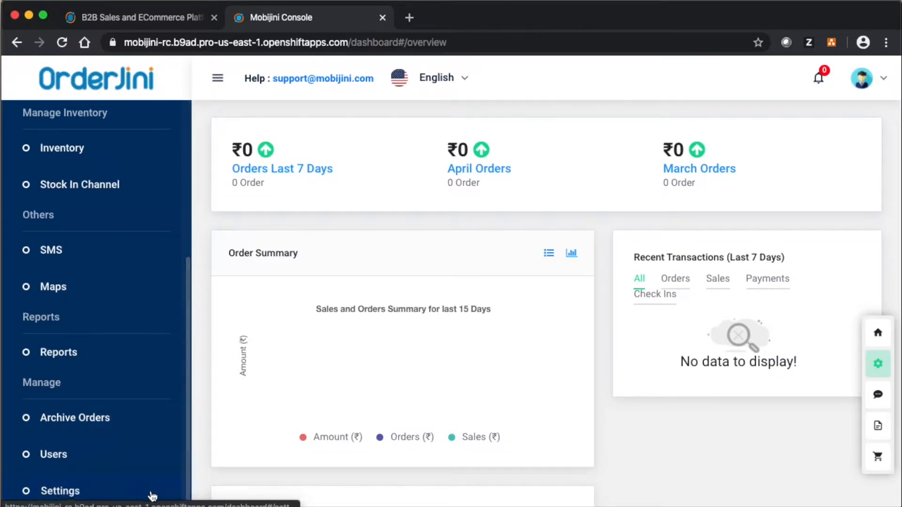
# - Download the Catalog template from the data upload settings
pyautogui.click(51, 493)
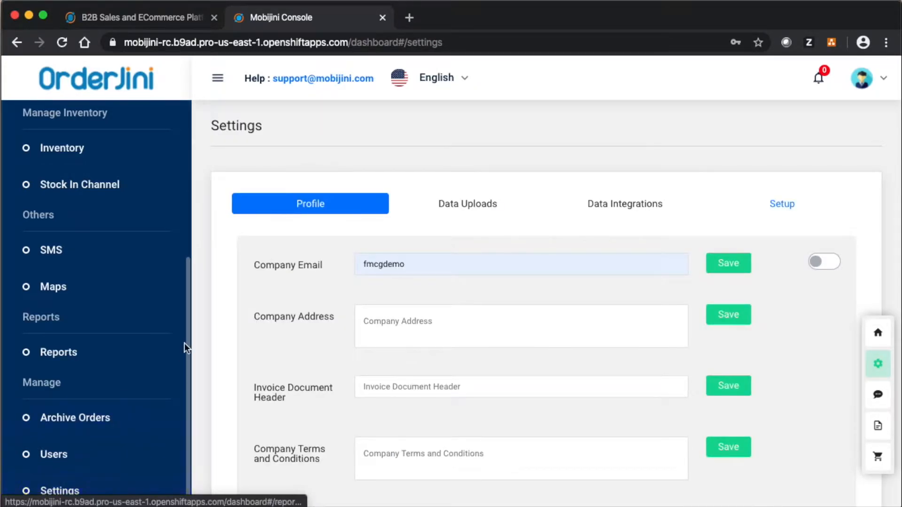
pyautogui.click(466, 202)
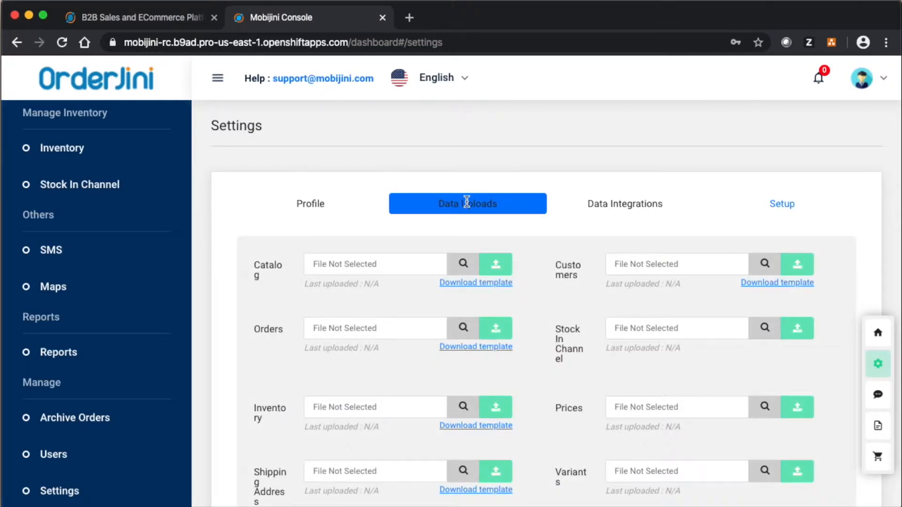
pyautogui.scroll(-3, 304, 226)
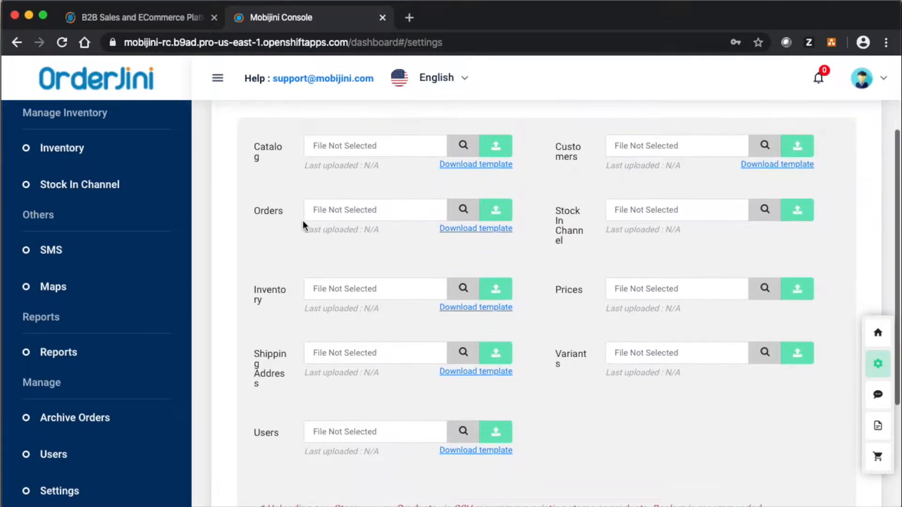
pyautogui.scroll(-3, 303, 226)
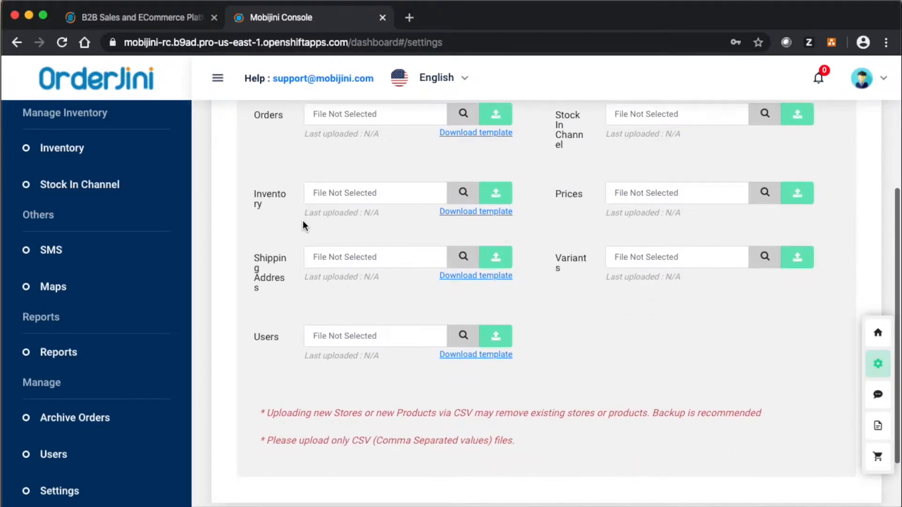
pyautogui.scroll(3, 303, 226)
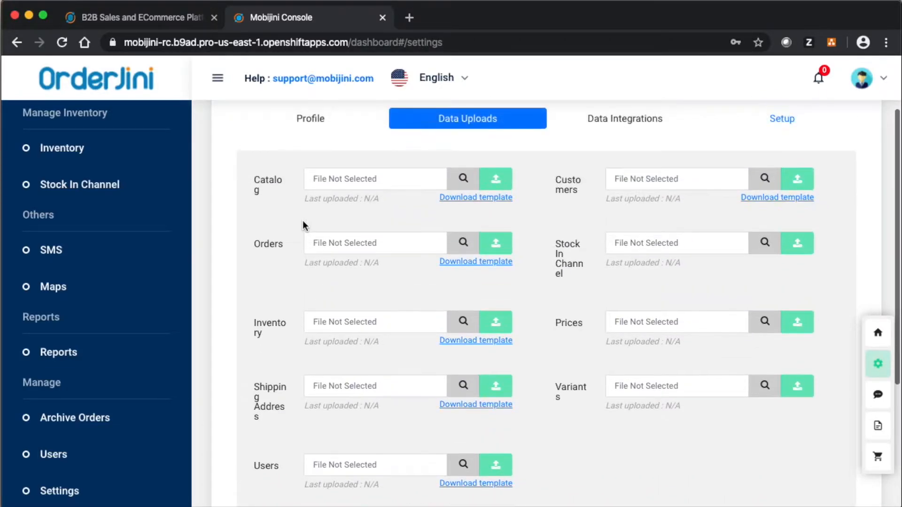
pyautogui.scroll(2, 303, 226)
pyautogui.scroll(-1, 304, 225)
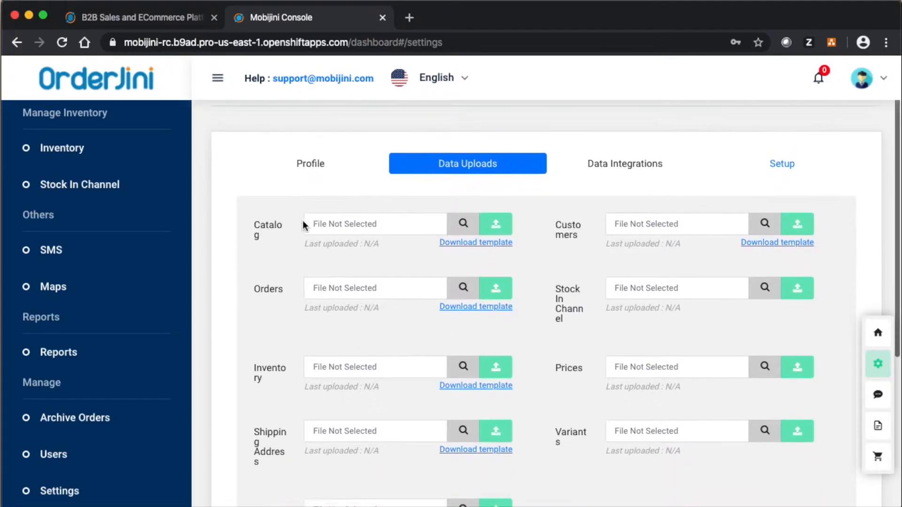
pyautogui.scroll(-1, 303, 225)
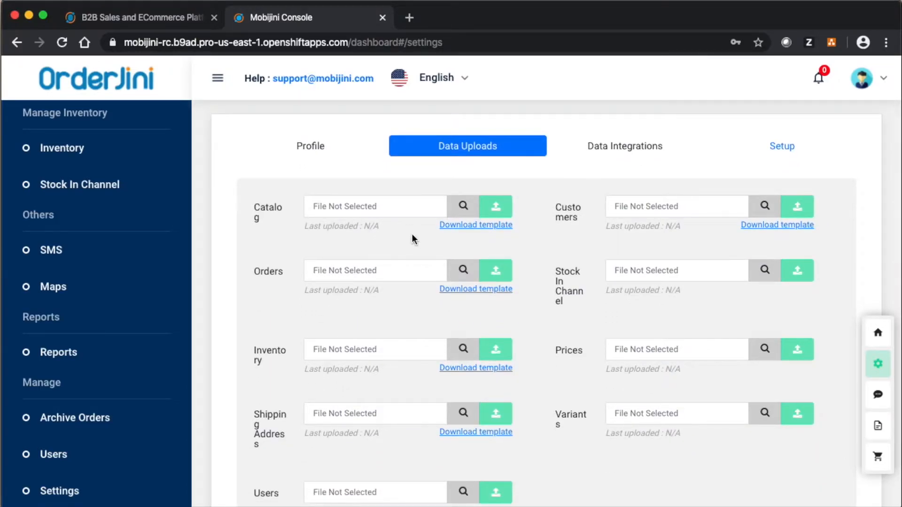
pyautogui.click(469, 226)
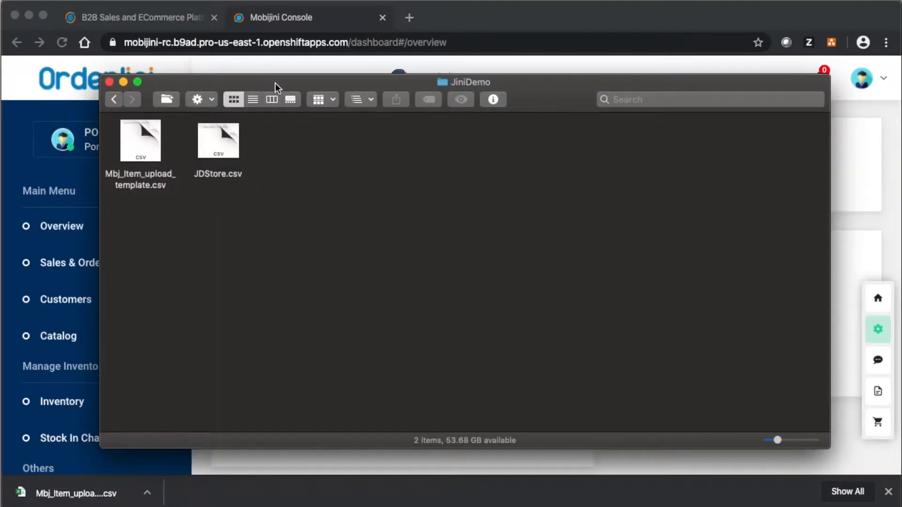
# - Switch to the JiniDemo folder and open Mbj_Item_upload_template.csv in Excel
pyautogui.moveTo(276, 87); pyautogui.dragTo(308, 75)
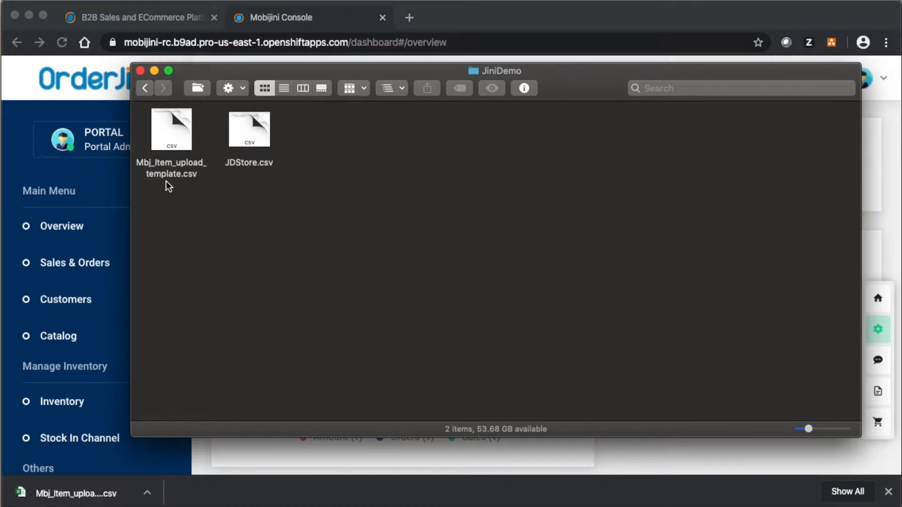
pyautogui.click(171, 141)
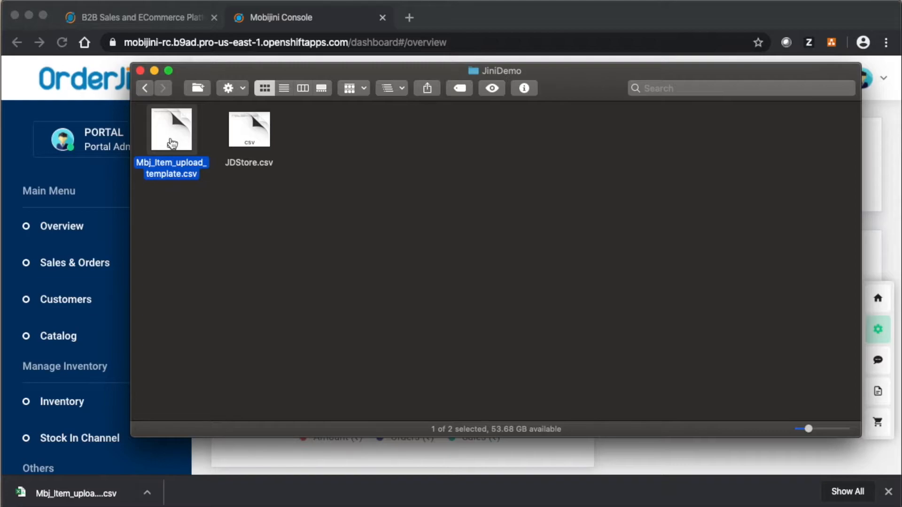
pyautogui.doubleClick(172, 143)
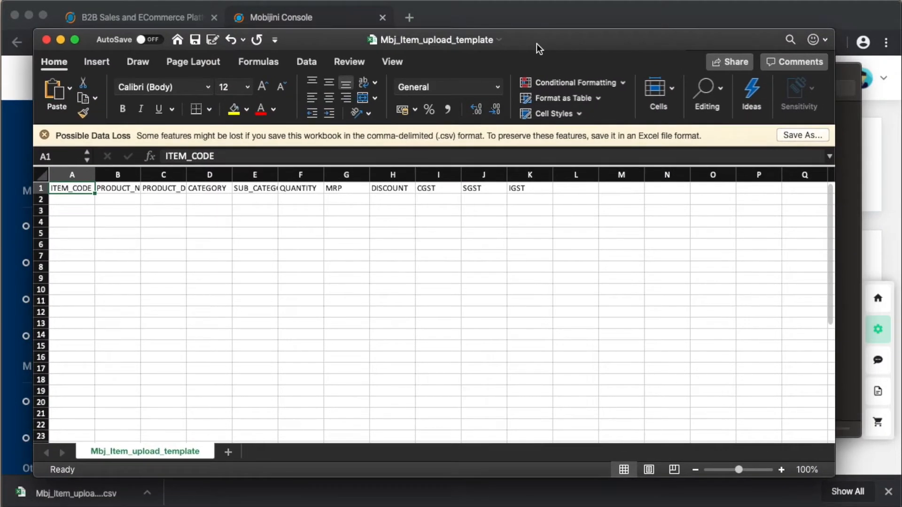
# - Enter item code 1001 and the product name "Organic Coriander Powder" in row 2
pyautogui.click(88, 201)
pyautogui.write('1')
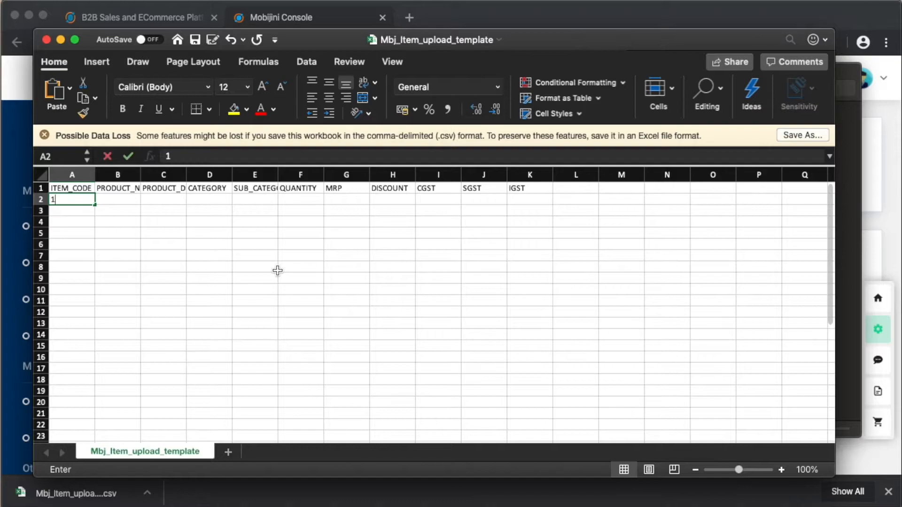
pyautogui.write('001')
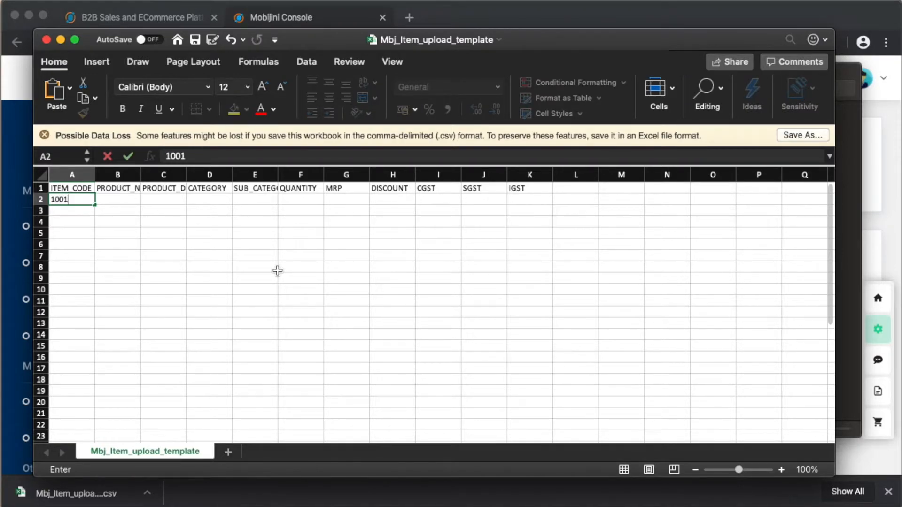
pyautogui.press('Tab')
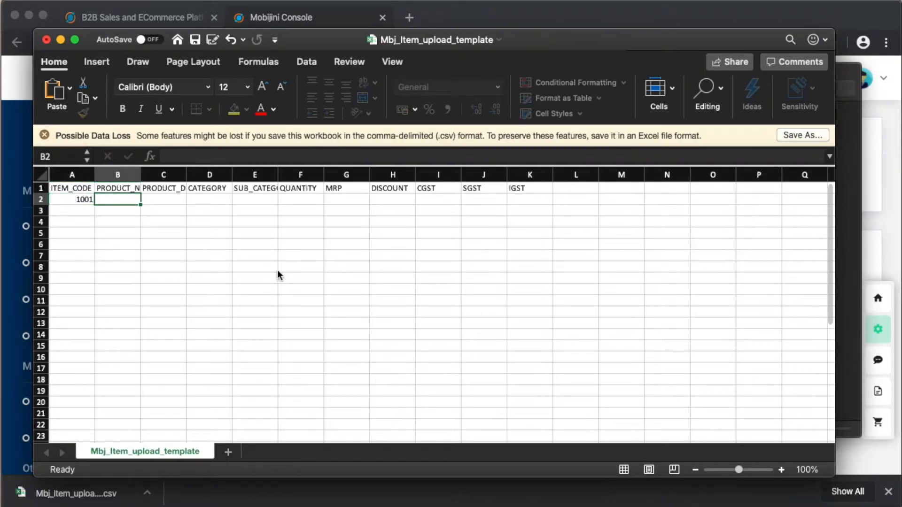
pyautogui.write('Organic')
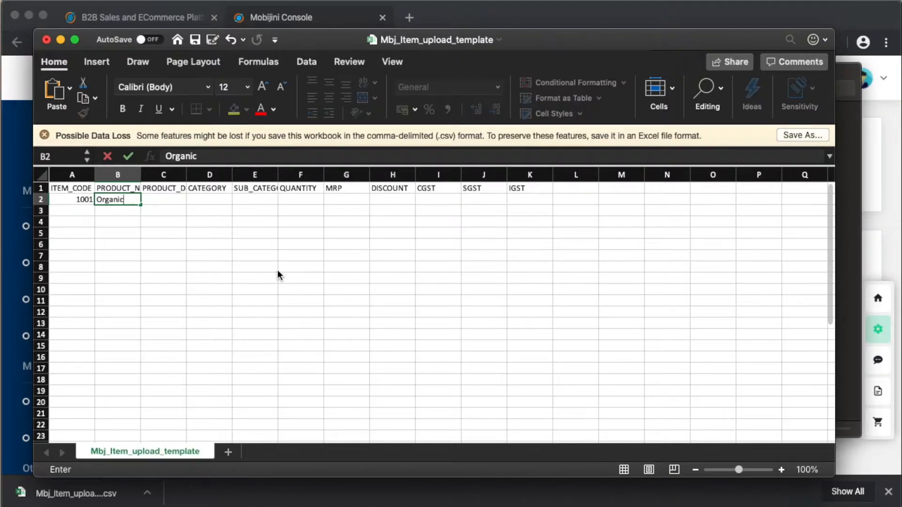
pyautogui.write(' Coriander Powder')
pyautogui.press('Tab')
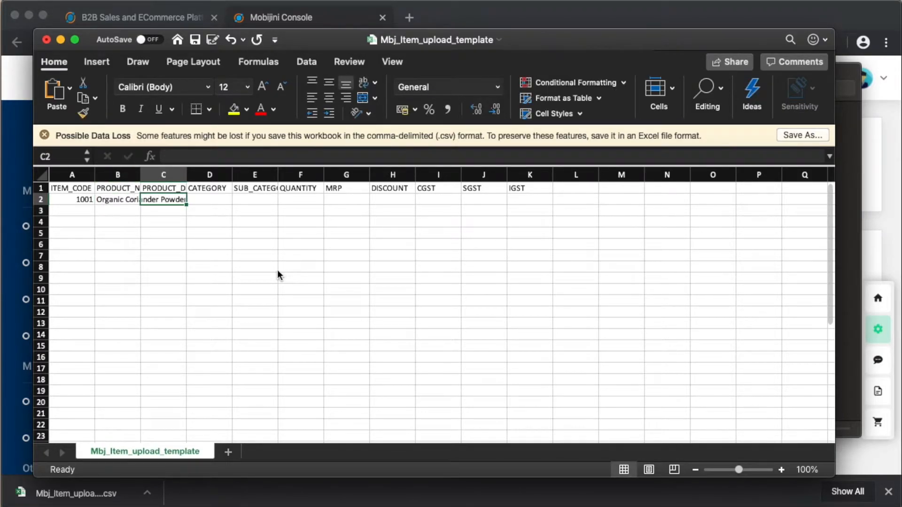
# - Enter the product description "Fresh Organic Coriander Powder from South India" for item 1001
pyautogui.write('Fresh ')
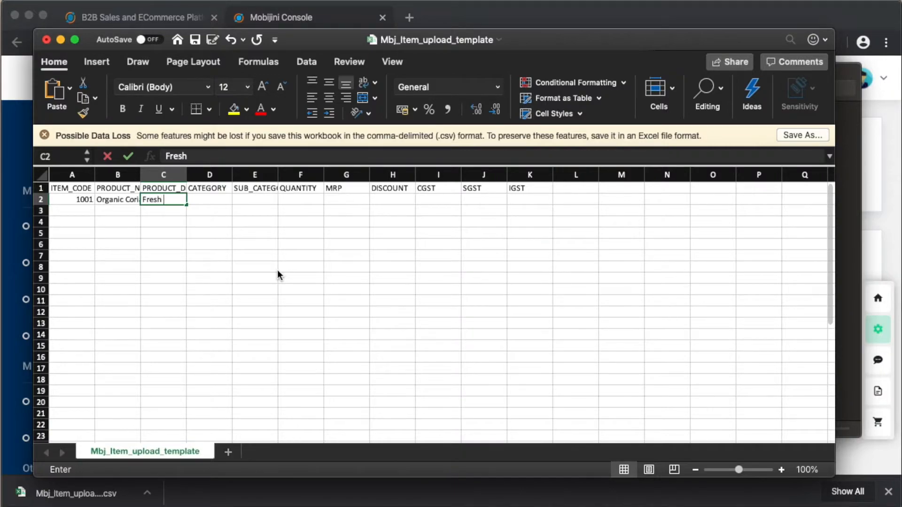
pyautogui.write('Organic Coriander Powder from South India')
pyautogui.press('Tab')
# - Set the category of item 1001 to MASALA and its sub-category to GROUND SPICES
pyautogui.write('MASALA')
pyautogui.press('Tab')
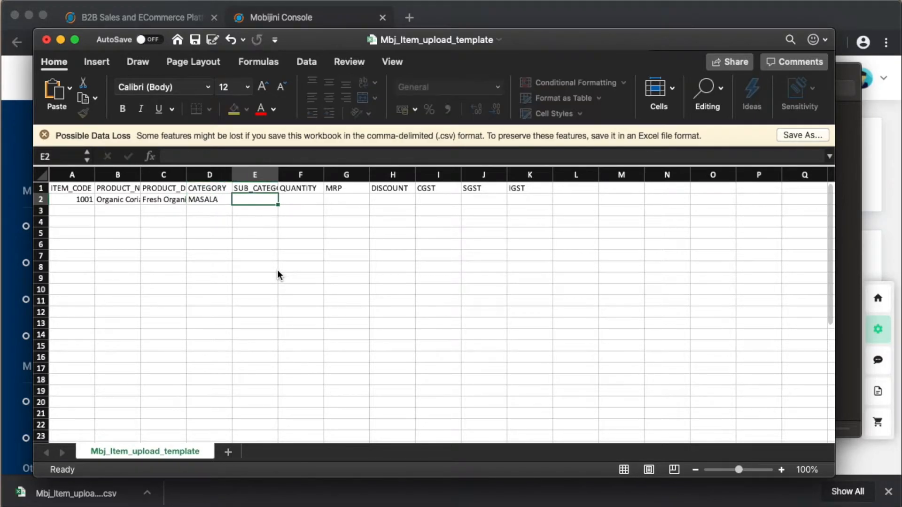
pyautogui.write('GR')
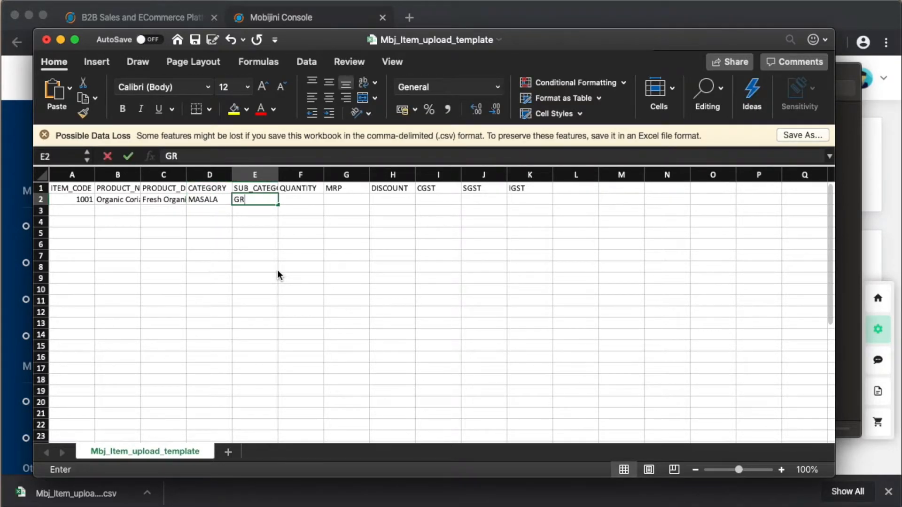
pyautogui.write('OUND SPICES')
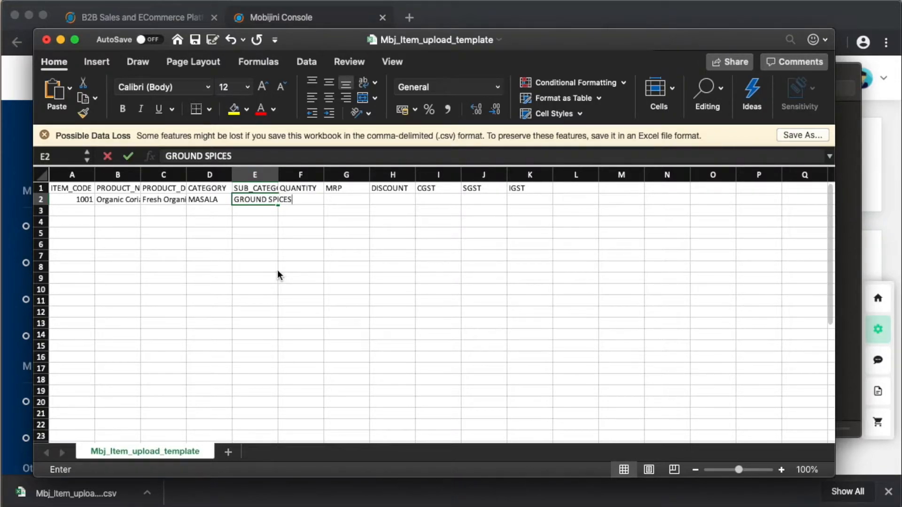
pyautogui.press('Tab')
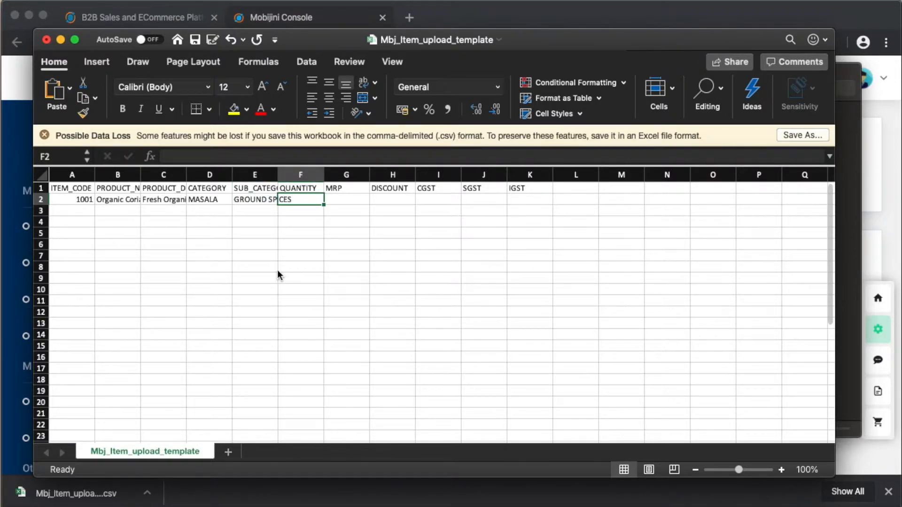
# - Enter a quantity of 10 and an MRP of 56 for item 1001
pyautogui.write('10')
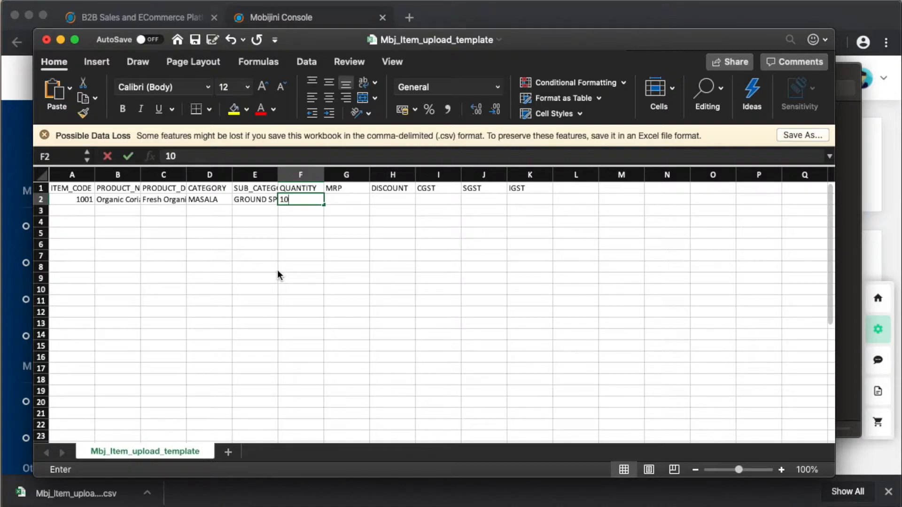
pyautogui.press('Tab')
pyautogui.write('56')
pyautogui.press('Tab')
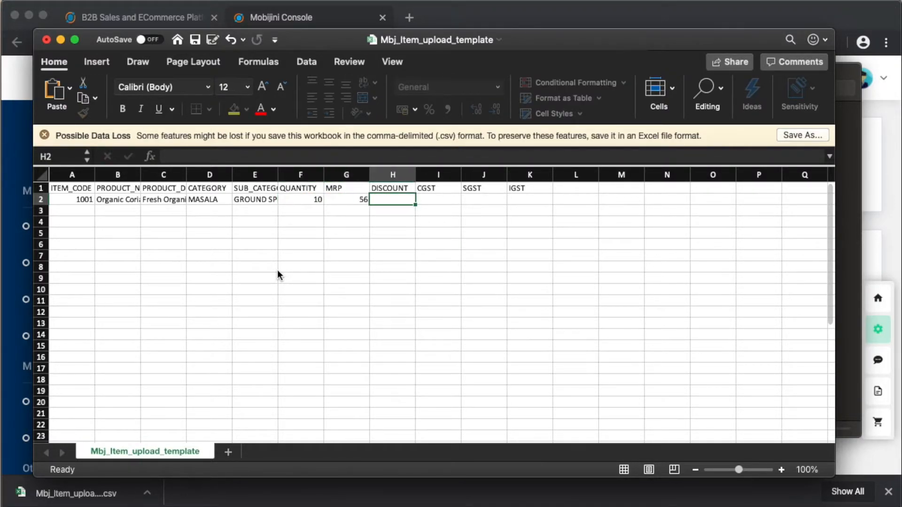
# - Fill in item 1001's discount as 0 and its tax rates as CGST 9, SGST 9 and IGST 0
pyautogui.write('0')
pyautogui.press('Tab')
pyautogui.write('9')
pyautogui.press('Tab')
pyautogui.write('9')
pyautogui.press('Tab')
pyautogui.write('0')
# - Start a second product row below item 1001 with the item code 1002
pyautogui.press('Left')
pyautogui.press('Left')
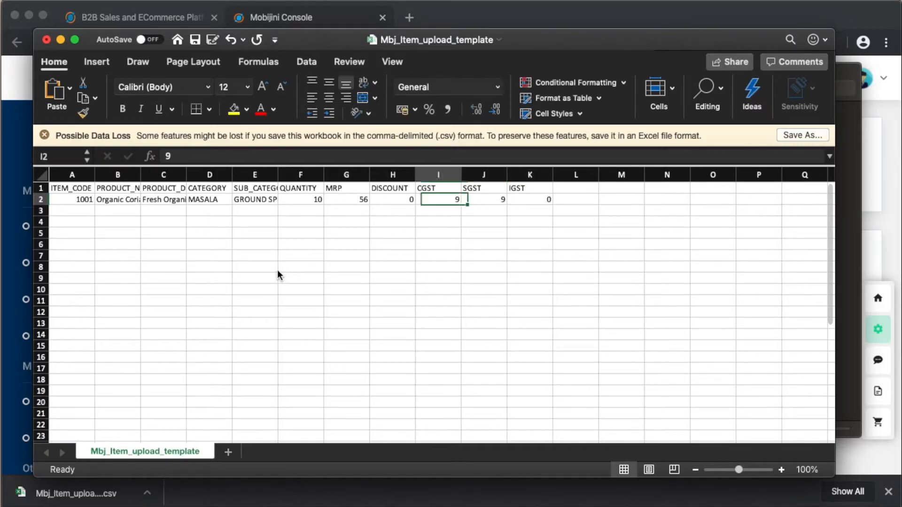
pyautogui.press('Left')
pyautogui.press('Left')
pyautogui.press('Left')
pyautogui.press('Left')
pyautogui.press('Left')
pyautogui.press('Left')
pyautogui.press('Left')
pyautogui.press('Left')
pyautogui.press('Up')
pyautogui.press('Down')
pyautogui.press('Down')
pyautogui.write('1002')
pyautogui.press('Tab')
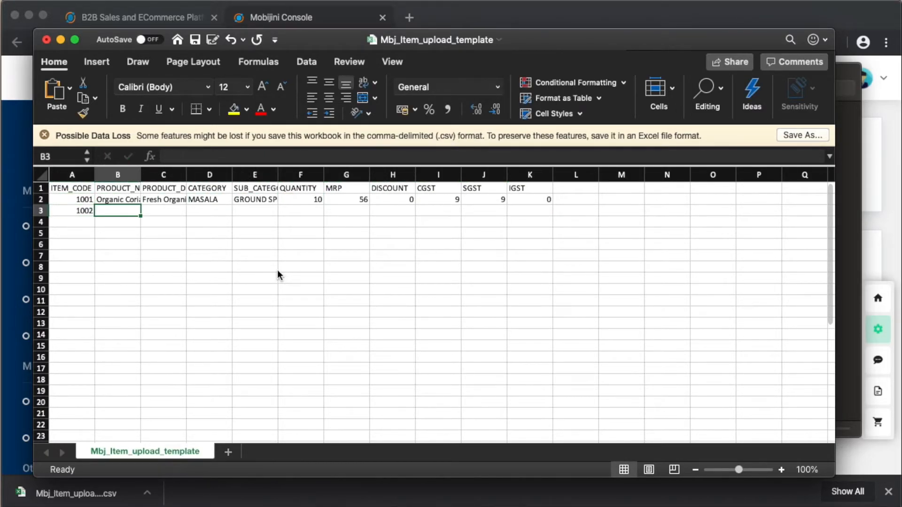
# - Enter the product name "Everest Garam Masala 100g" for item 1002
pyautogui.write('Everest')
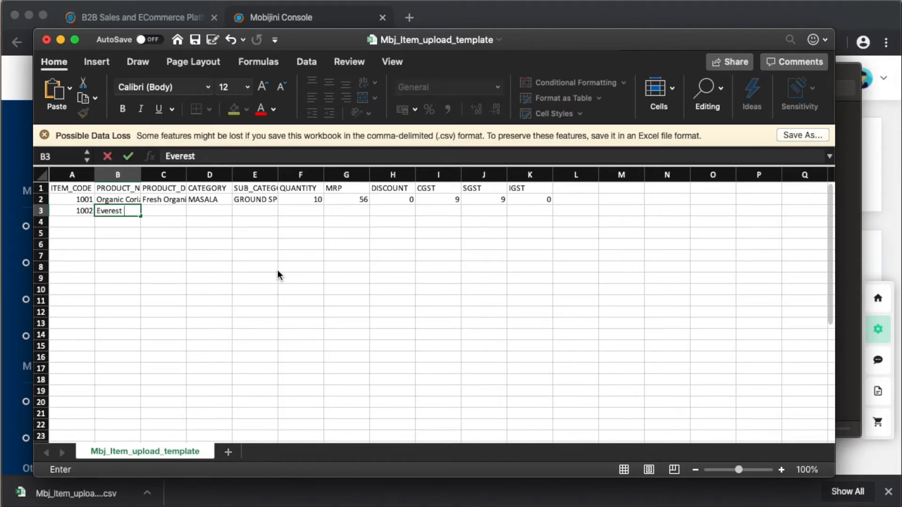
pyautogui.write(' Garam Masal')
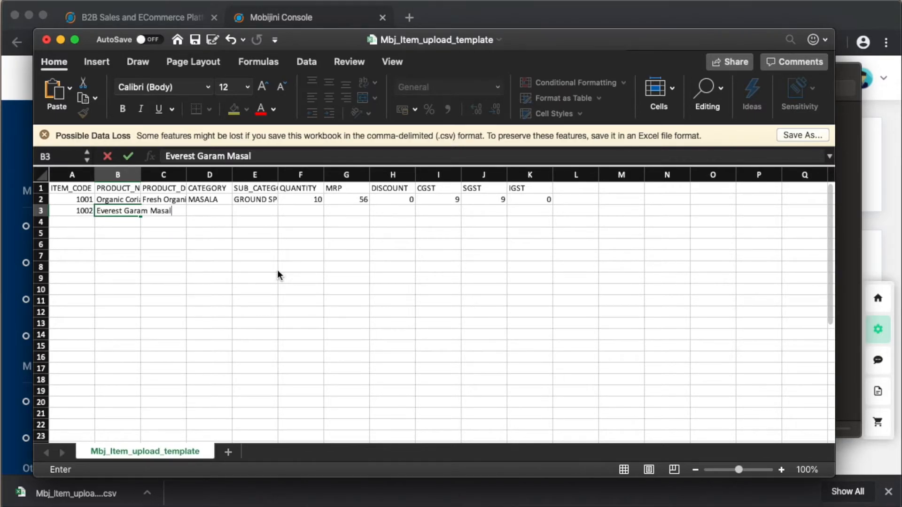
pyautogui.write('a 100g')
pyautogui.press('Tab')
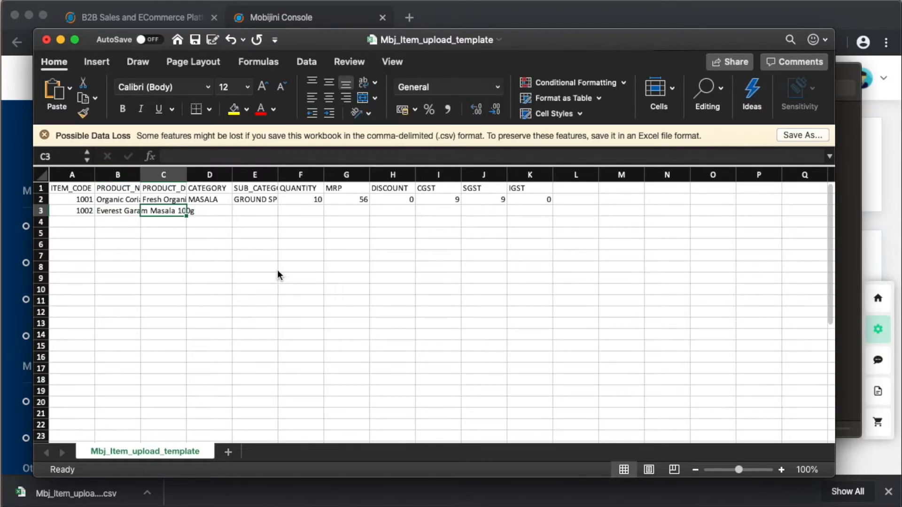
# - Enter the product description "Popular 100g Garam Masala" for item 1002
pyautogui.write('Pop')
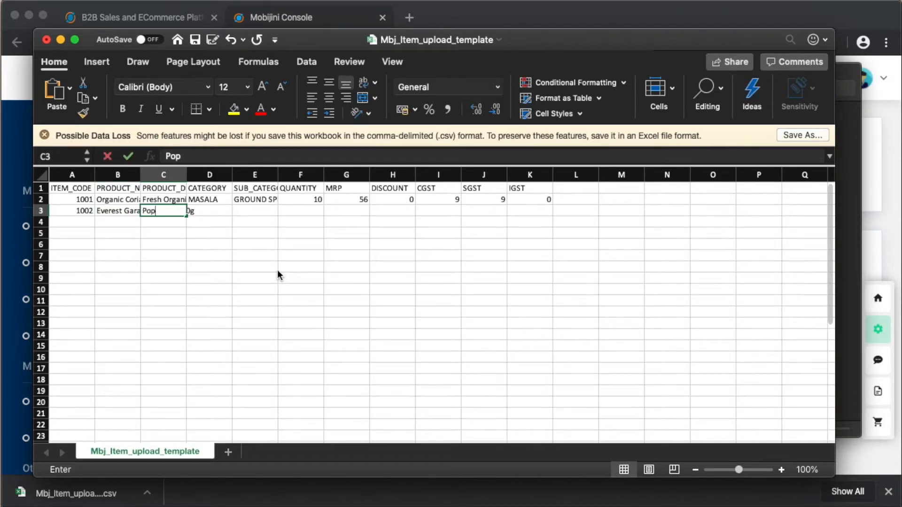
pyautogui.write('ular 100')
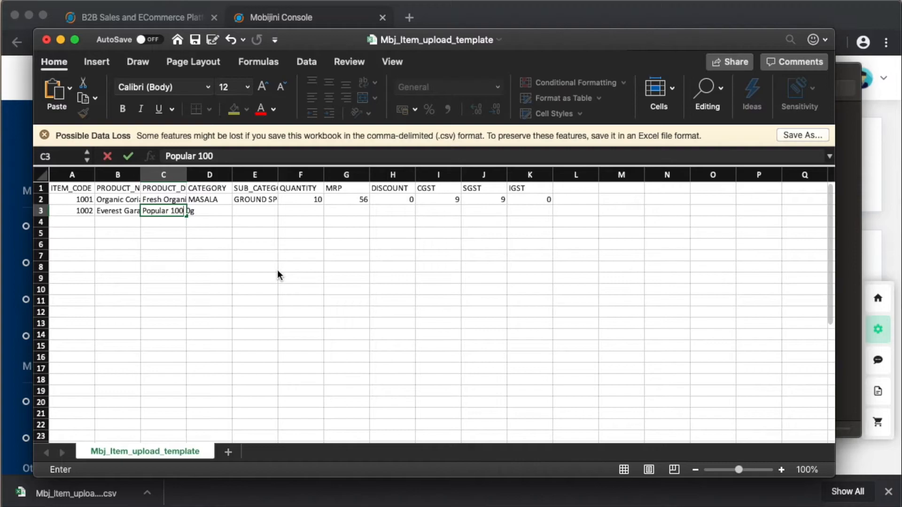
pyautogui.write('g Garam Masala')
pyautogui.press('Tab')
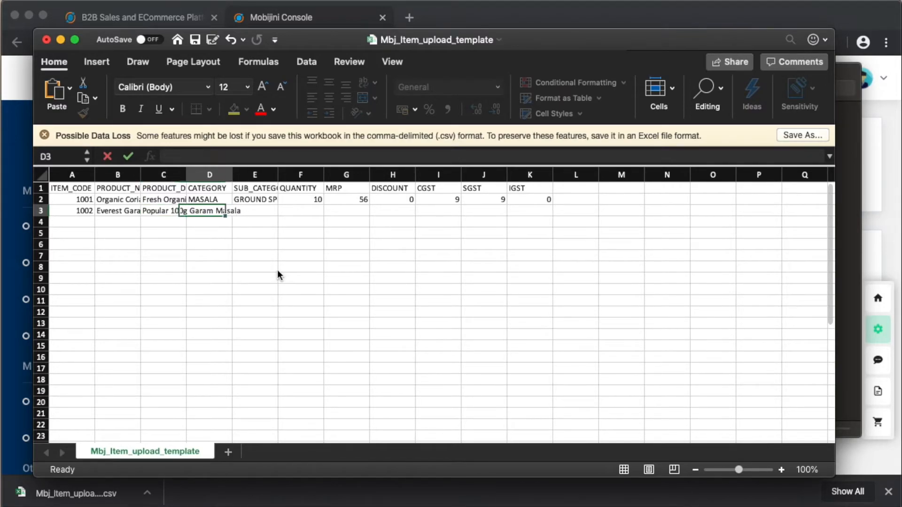
# - Set the category of item 1002 to MASALA and its sub-category to GROUND SPICES
pyautogui.write('MASALA')
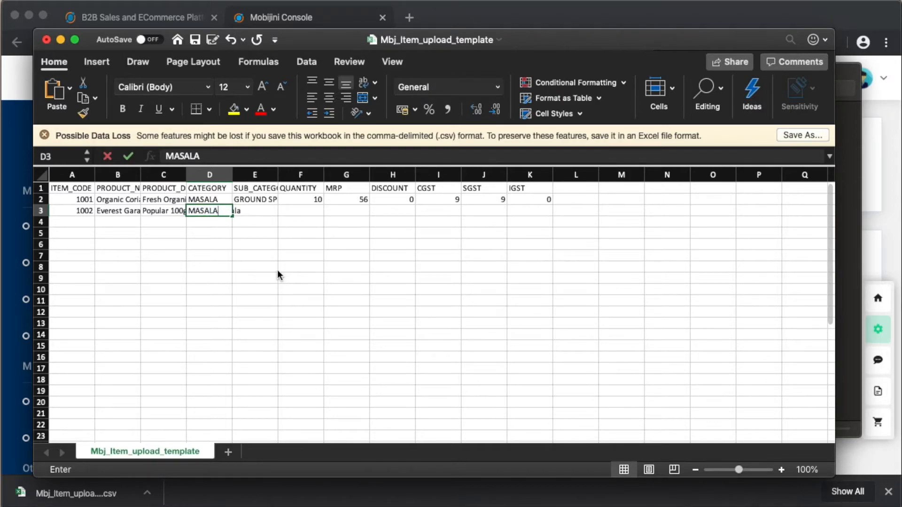
pyautogui.press('Tab')
pyautogui.write('GROU')
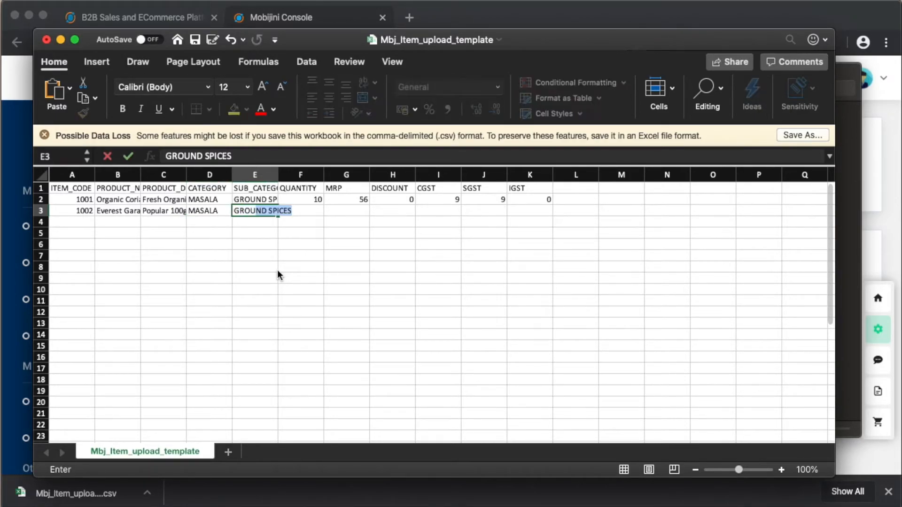
pyautogui.press('Tab')
# - Enter a quantity of 50 and an MRP of 75 for item 1002
pyautogui.write('50')
pyautogui.press('Tab')
pyautogui.write('75')
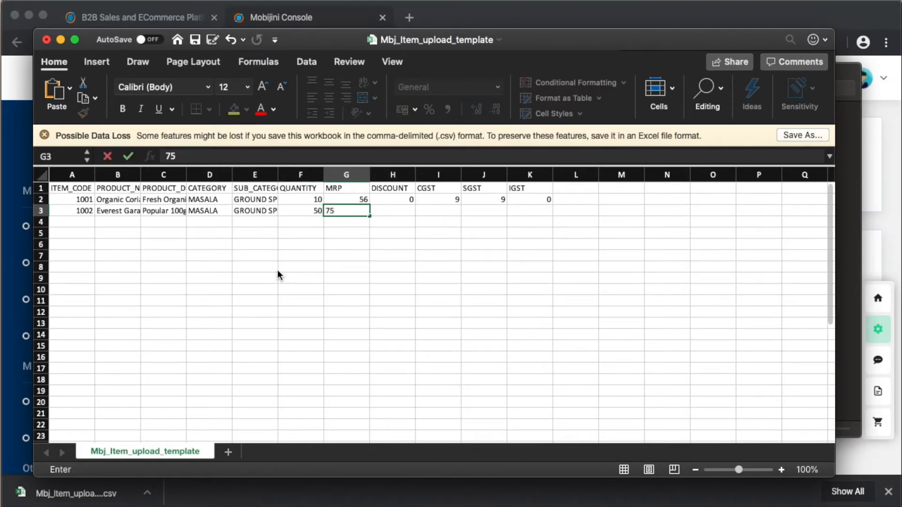
pyautogui.press('Tab')
# - Fill in item 1002's discount as 0 and its tax rates as CGST 9, SGST 9 and IGST 0
pyautogui.write('0')
pyautogui.press('Tab')
pyautogui.write('9')
pyautogui.press('Tab')
pyautogui.write('9')
pyautogui.press('Tab')
pyautogui.write('0')
pyautogui.press('Return')
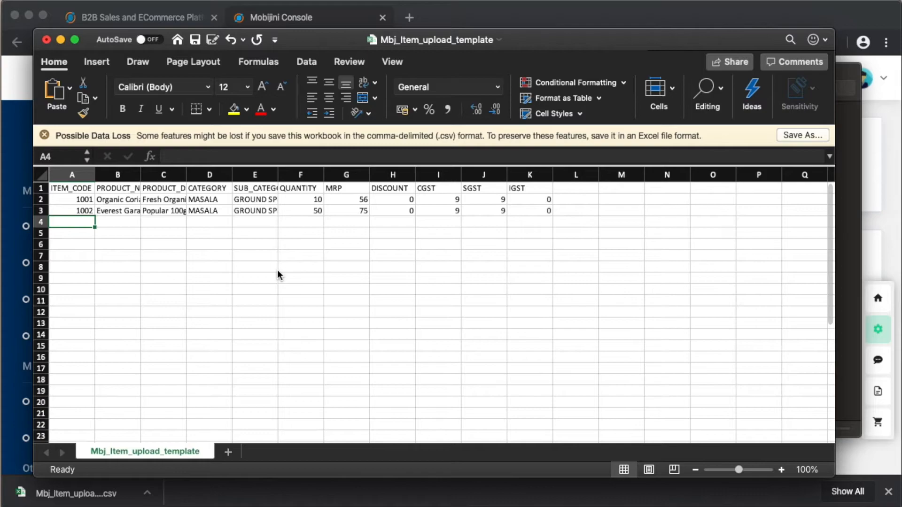
# - Save a copy of the filled template as JDStorev1 in comma-separated values format in the JiniDemo folder
pyautogui.click(793, 135)
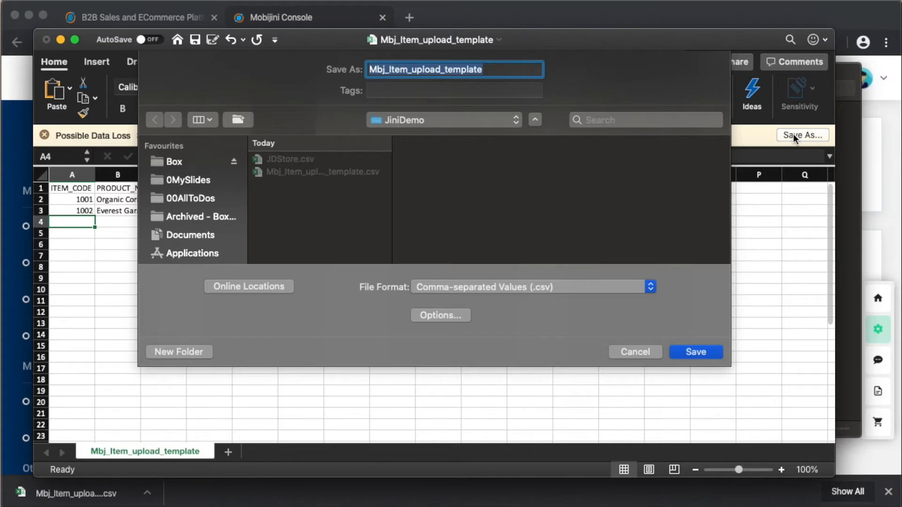
pyautogui.write('J')
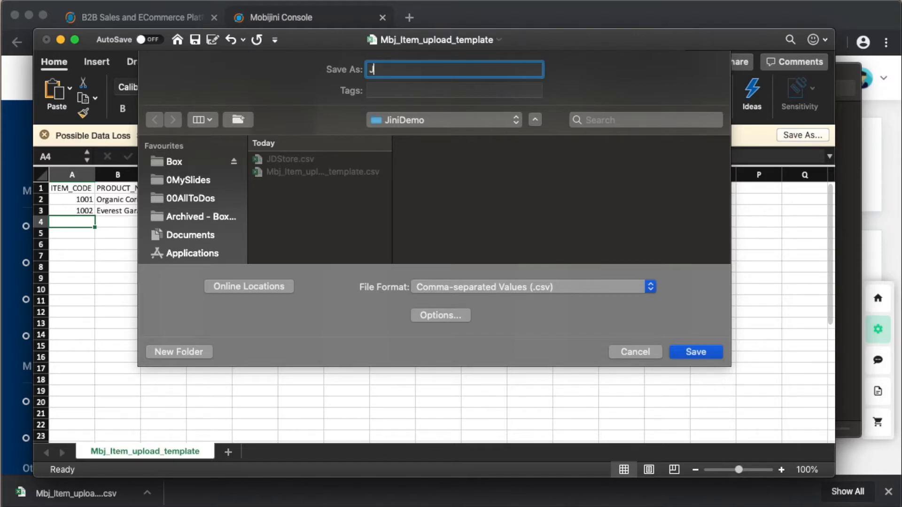
pyautogui.write('DStorev1')
pyautogui.click(696, 352)
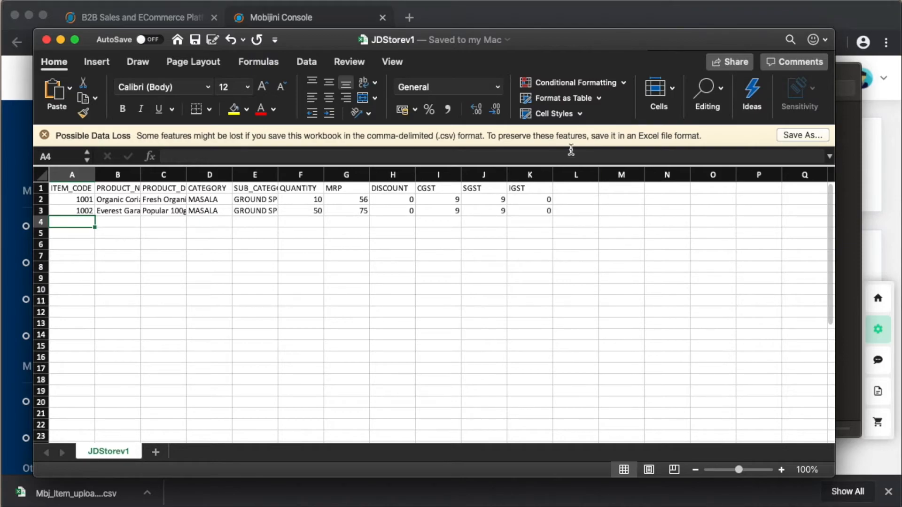
# - Switch to the OrderJini console in the browser and open the Catalog page to check its existing items
pyautogui.moveTo(532, 43); pyautogui.dragTo(565, 54)
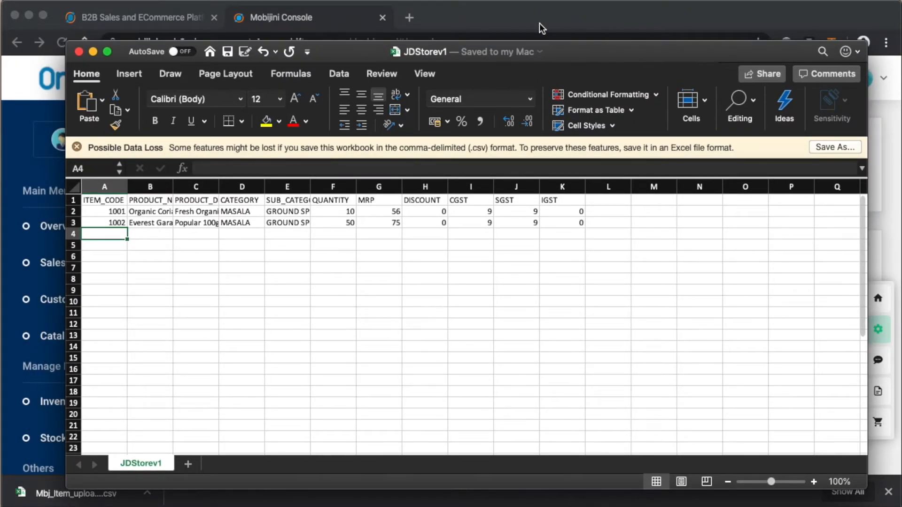
pyautogui.click(754, 12)
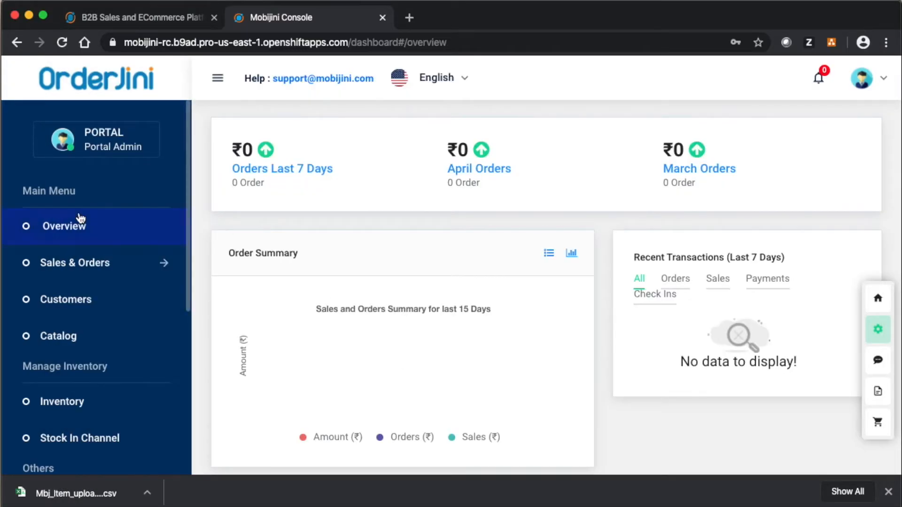
pyautogui.scroll(-3, 294, 325)
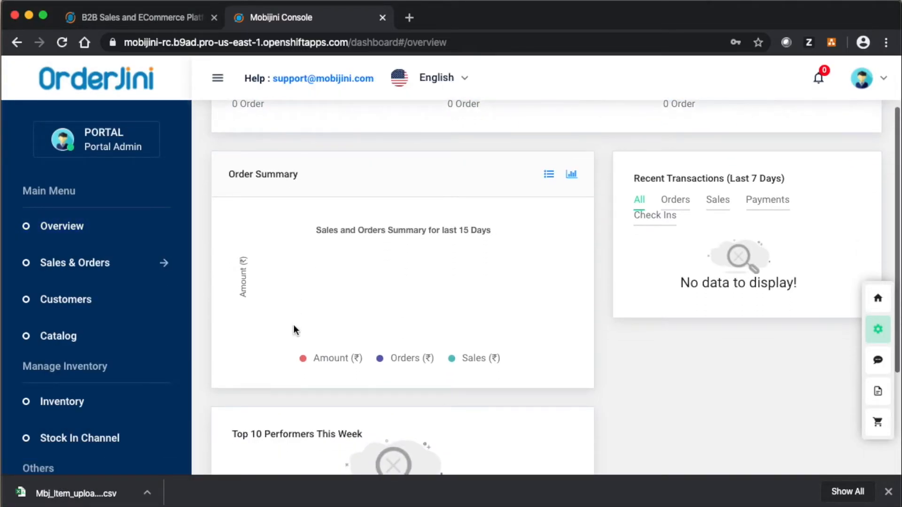
pyautogui.scroll(-1, 74, 381)
pyautogui.scroll(-2, 73, 393)
pyautogui.scroll(1, 73, 392)
pyautogui.scroll(2, 72, 393)
pyautogui.scroll(-6, 72, 393)
pyautogui.scroll(-8, 73, 392)
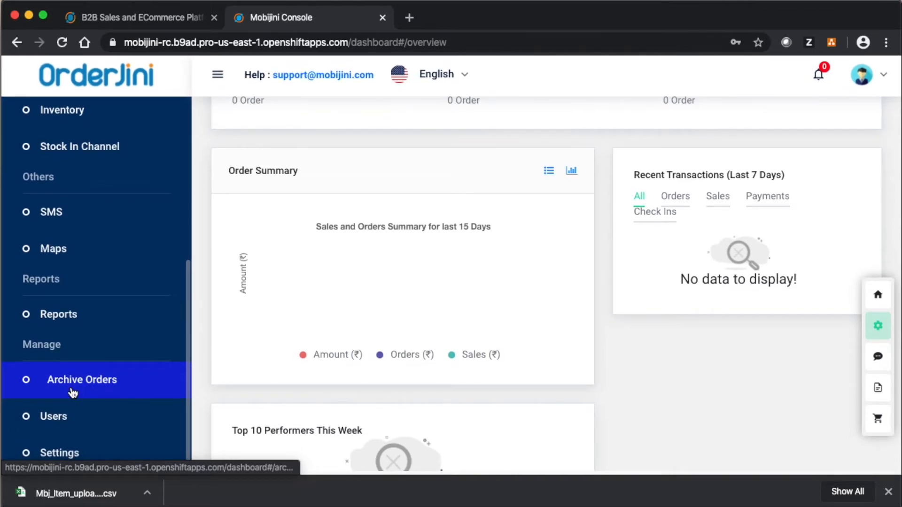
pyautogui.scroll(10, 73, 392)
pyautogui.scroll(3, 73, 392)
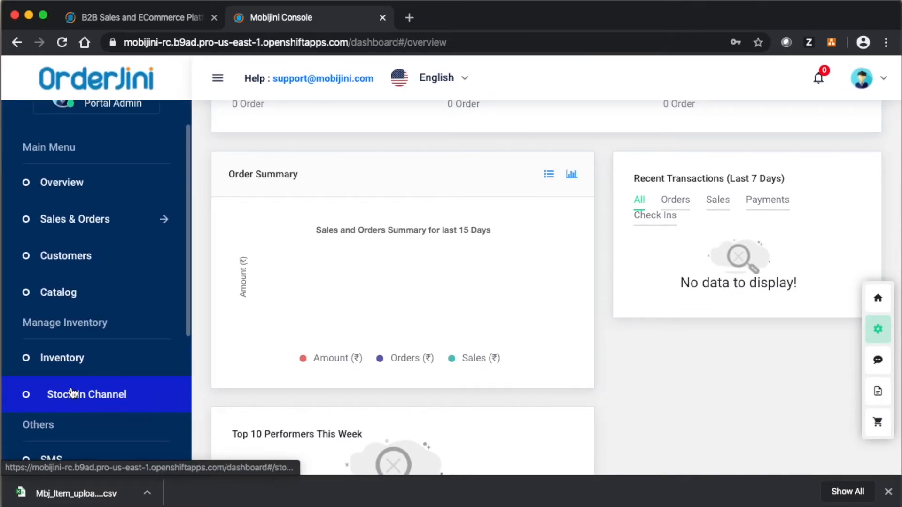
pyautogui.click(59, 338)
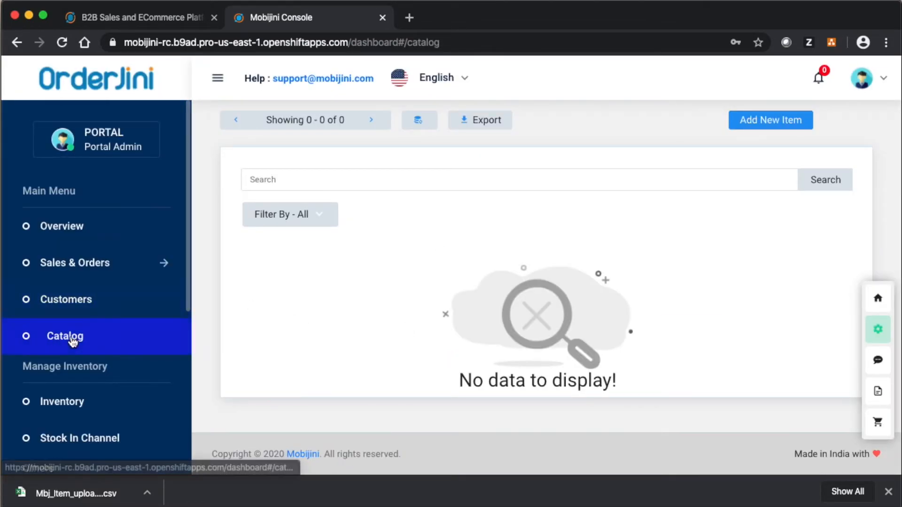
# - Open the Data Uploads section of the console's Settings
pyautogui.scroll(-6, 70, 340)
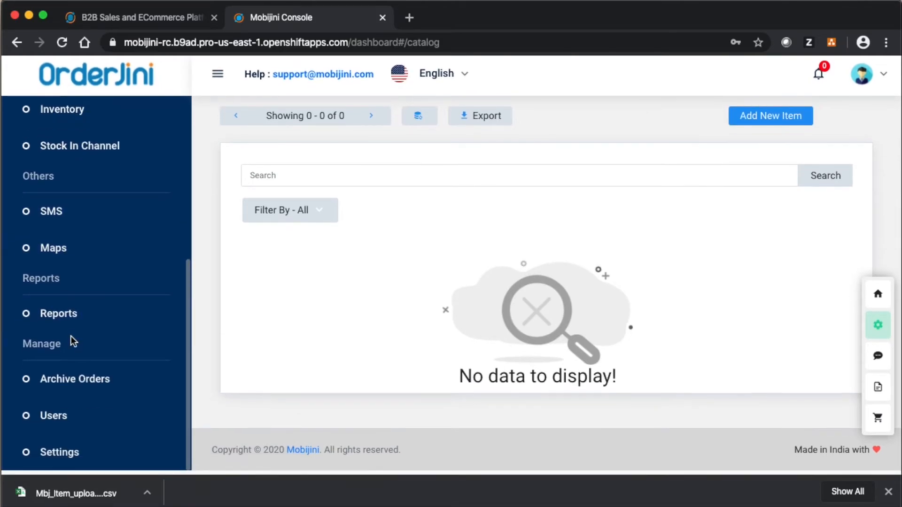
pyautogui.click(66, 458)
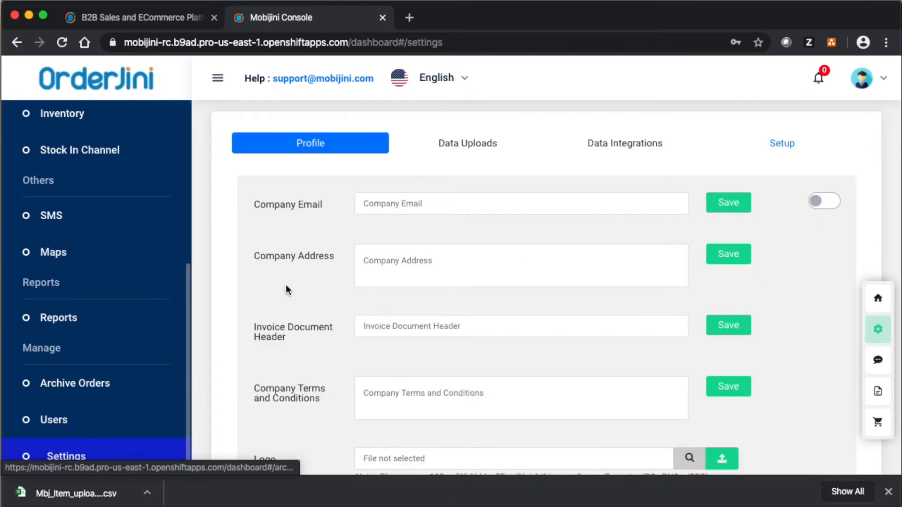
pyautogui.click(463, 144)
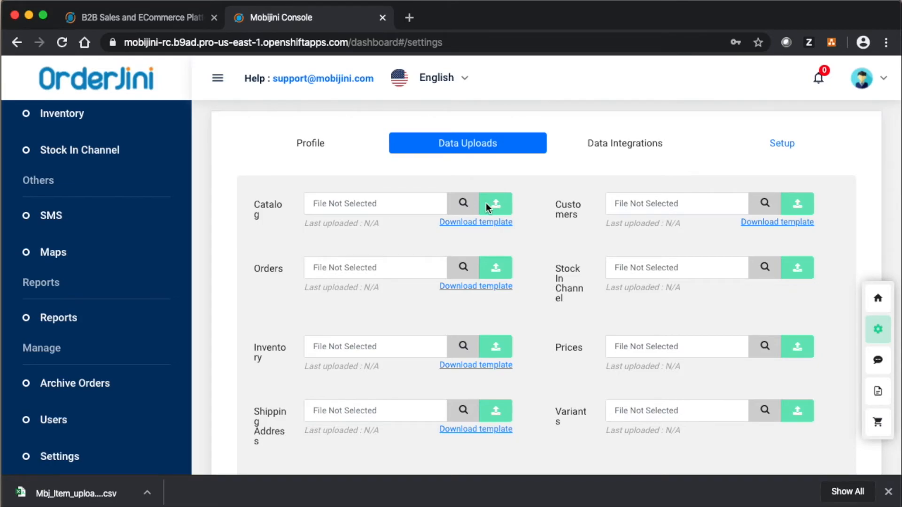
# - Choose JDStorev1.csv from the JiniDemo folder inside jini as the Catalog file and upload it
pyautogui.click(463, 203)
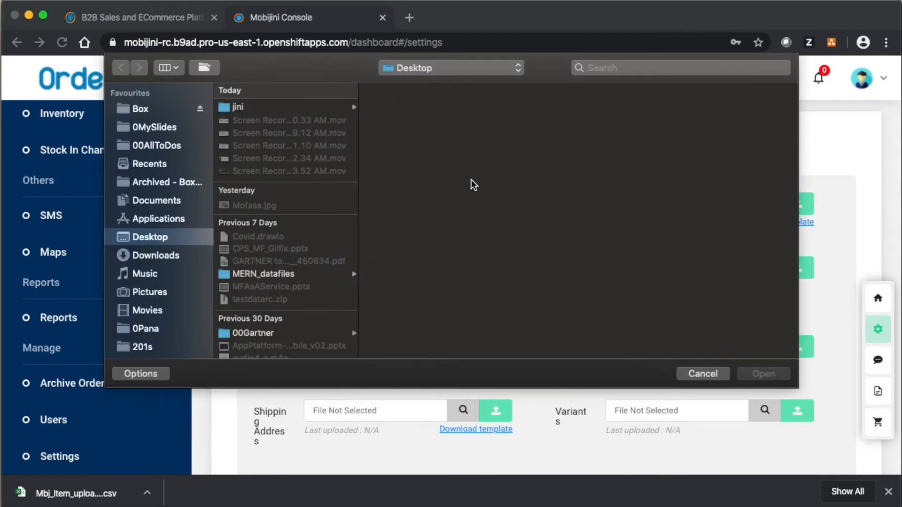
pyautogui.click(282, 107)
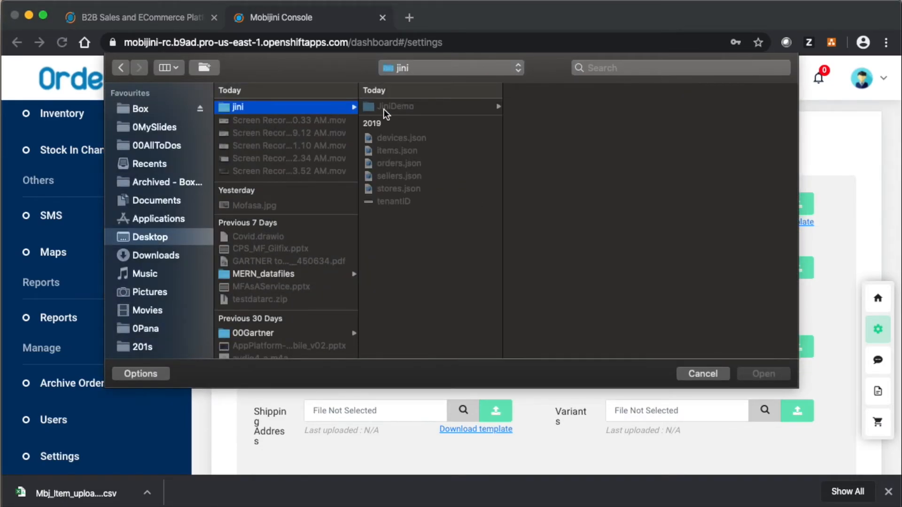
pyautogui.click(384, 109)
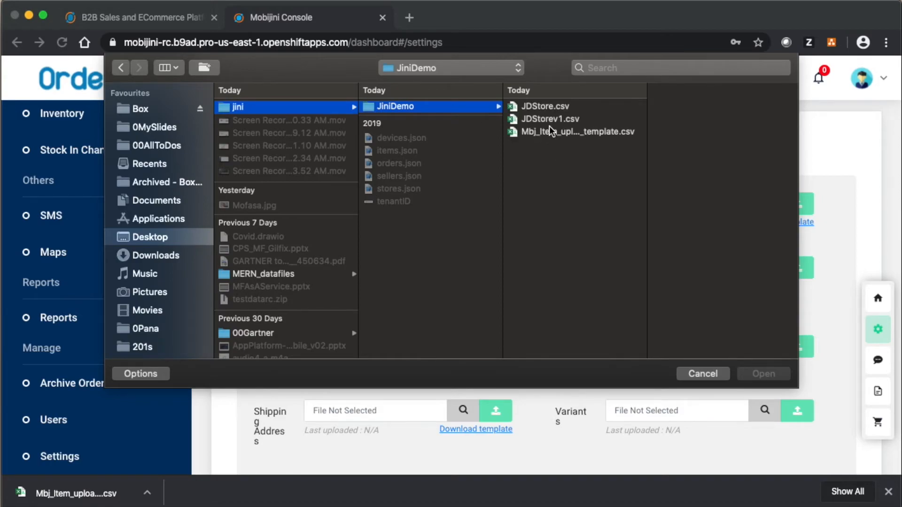
pyautogui.click(554, 119)
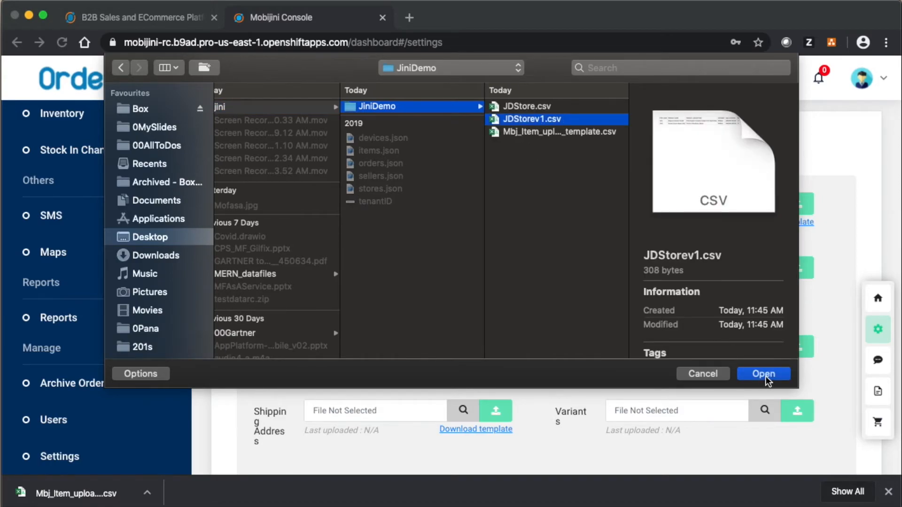
pyautogui.click(763, 374)
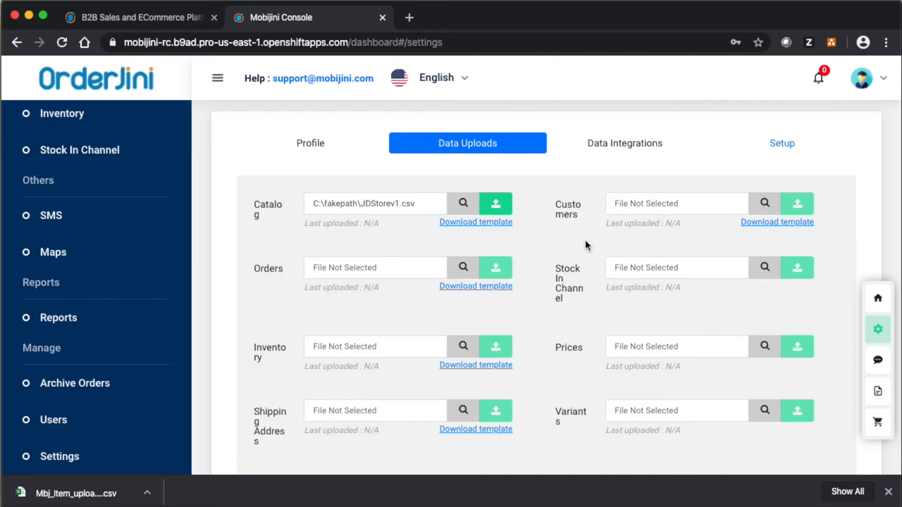
pyautogui.click(505, 208)
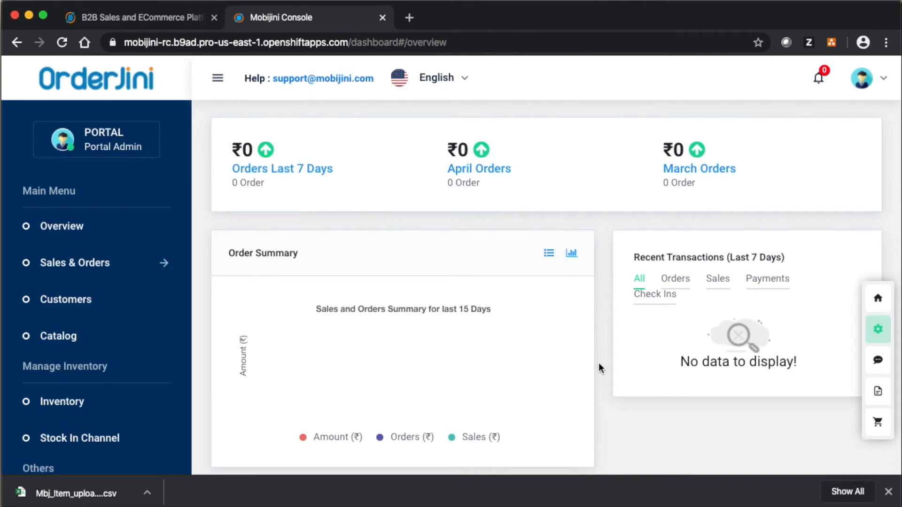
# - Open the Catalog page to check which items the upload added
pyautogui.scroll(-5, 599, 362)
pyautogui.scroll(4, 598, 363)
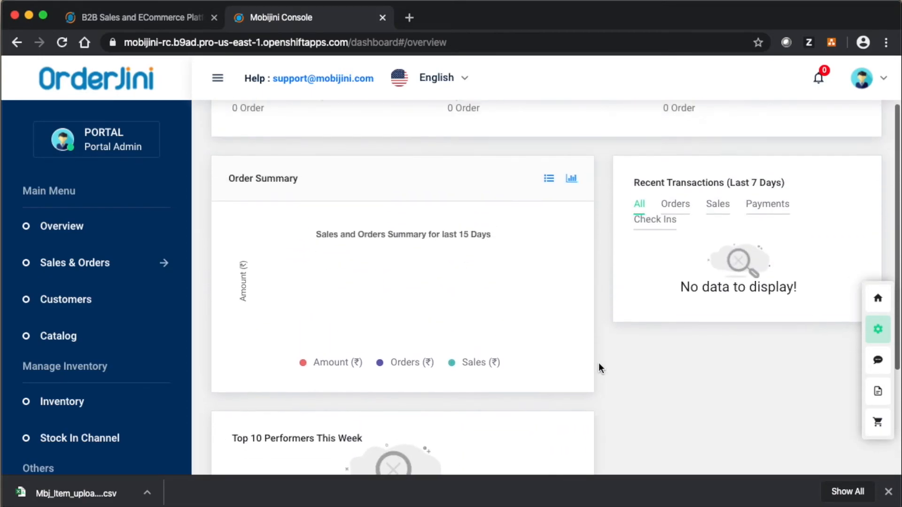
pyautogui.click(70, 333)
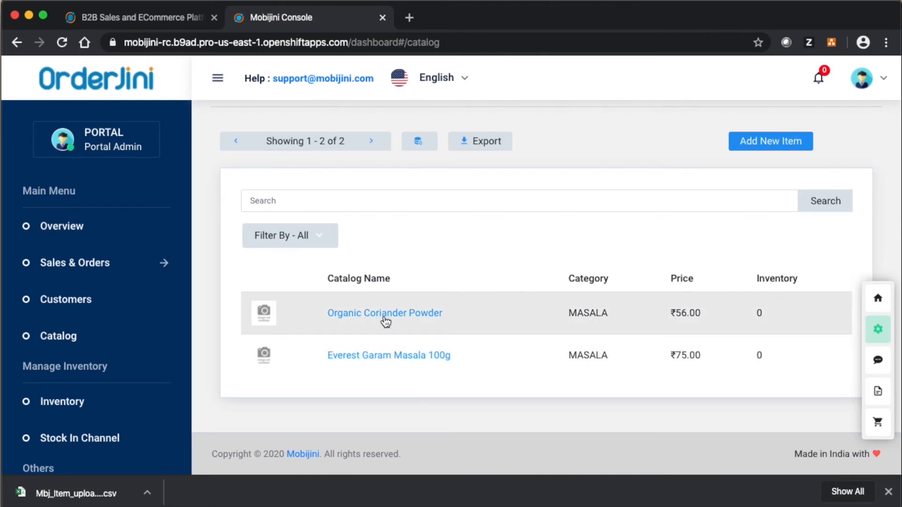
# - Open the Organic Coriander Powder item and review its information, categorization, pricing and tax details
pyautogui.click(383, 315)
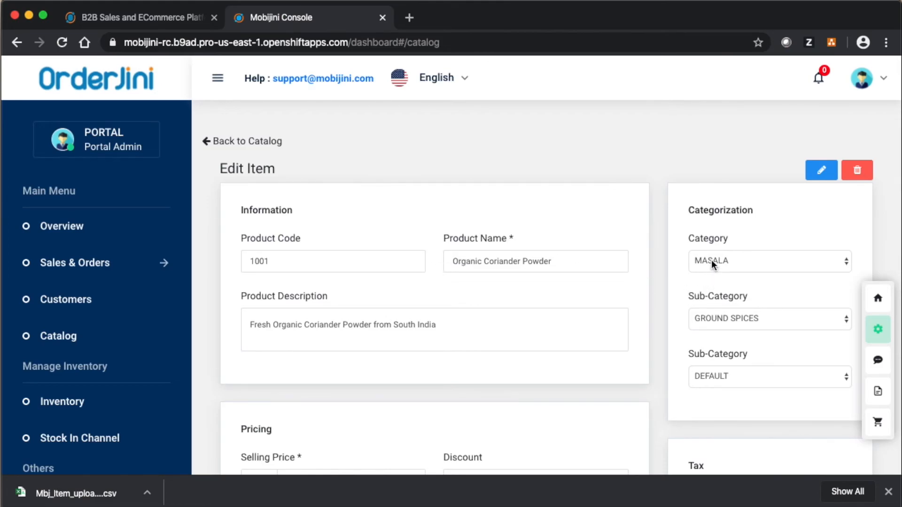
pyautogui.scroll(-3, 723, 381)
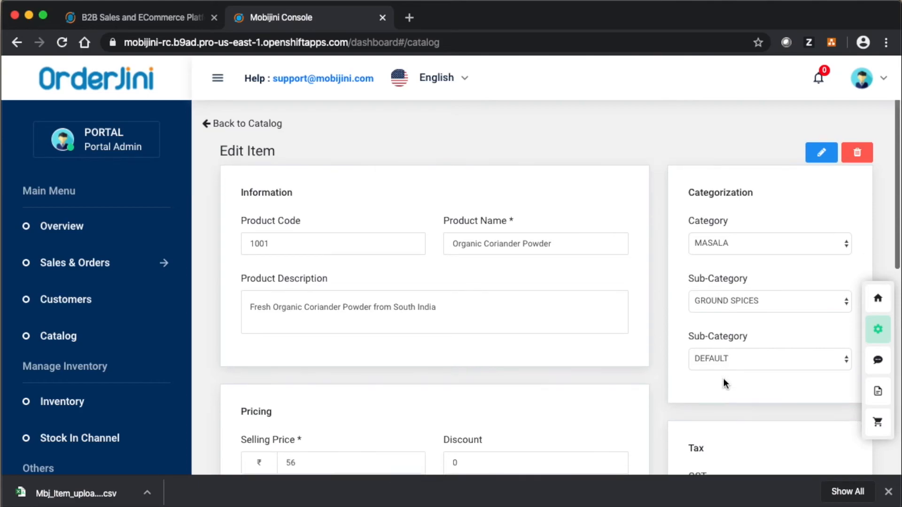
pyautogui.scroll(-1, 724, 383)
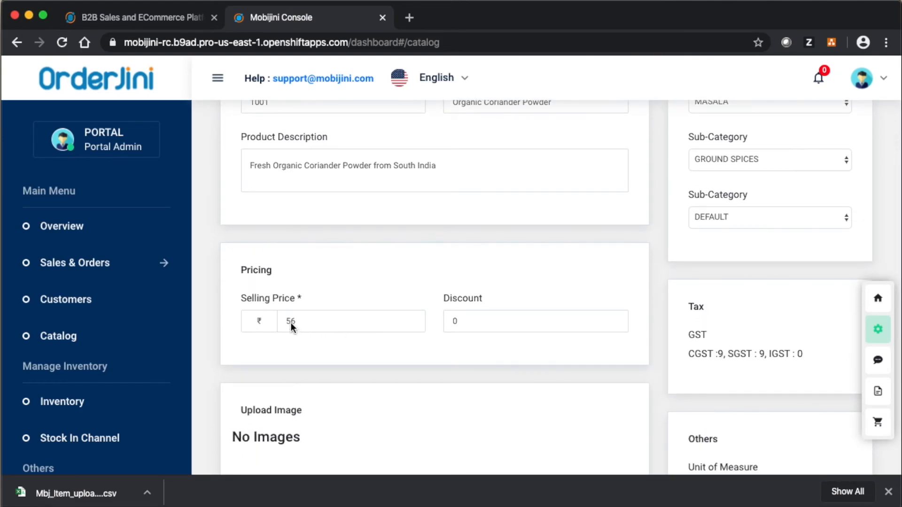
# - Review the coriander item's image, unit of measure and publishing options, recheck its main details, and return to the catalog list
pyautogui.scroll(-6, 378, 320)
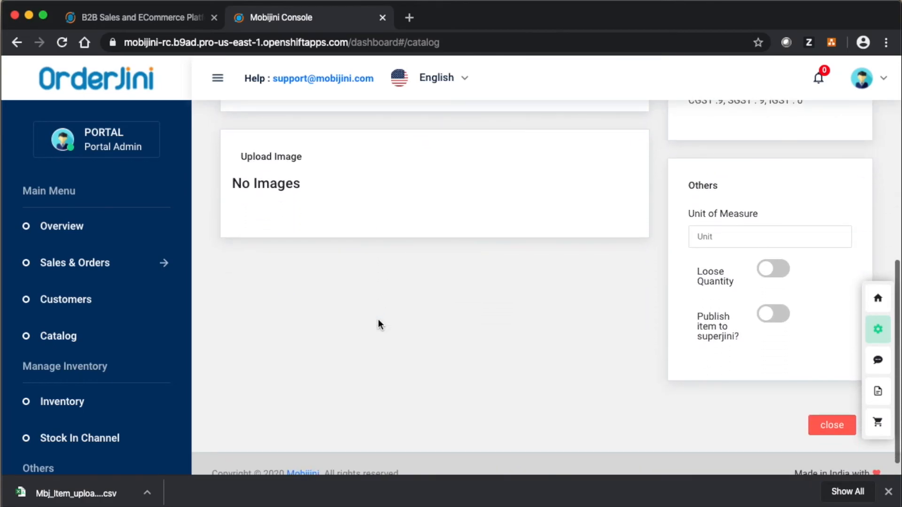
pyautogui.scroll(5, 378, 325)
pyautogui.scroll(5, 379, 324)
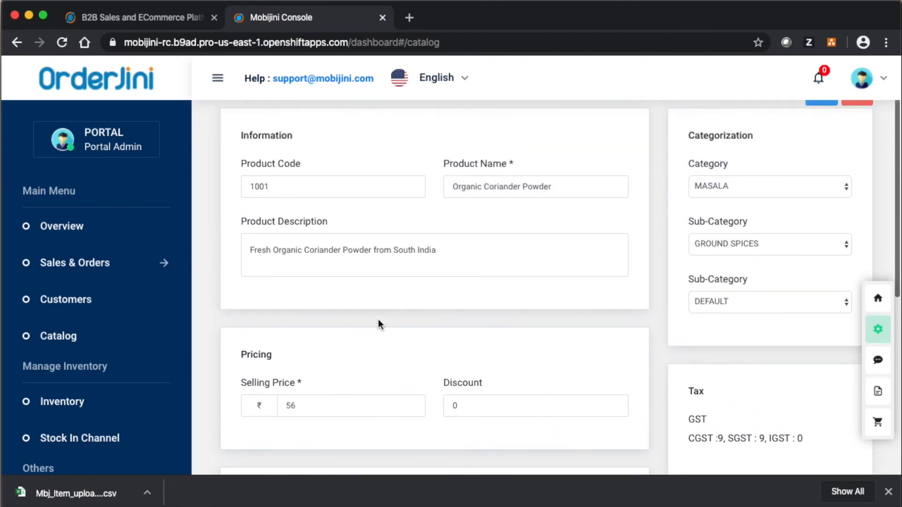
pyautogui.scroll(-1, 379, 320)
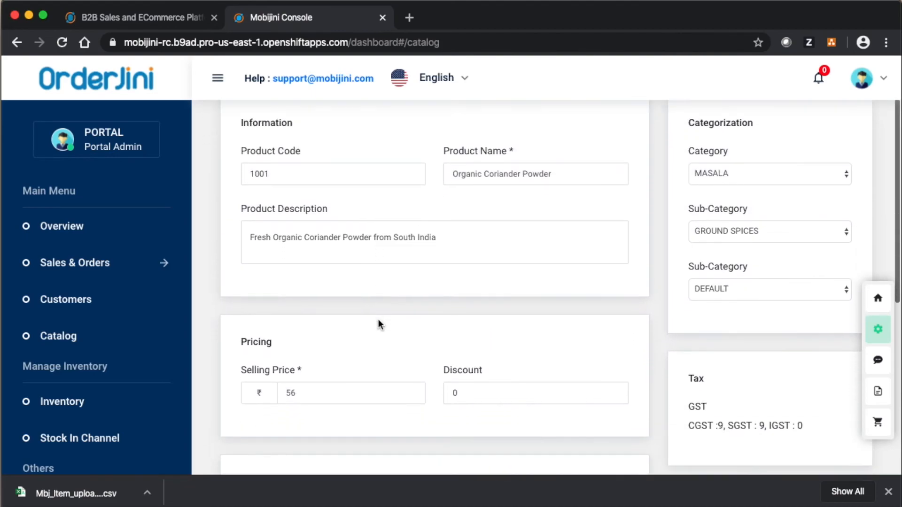
pyautogui.scroll(1, 378, 320)
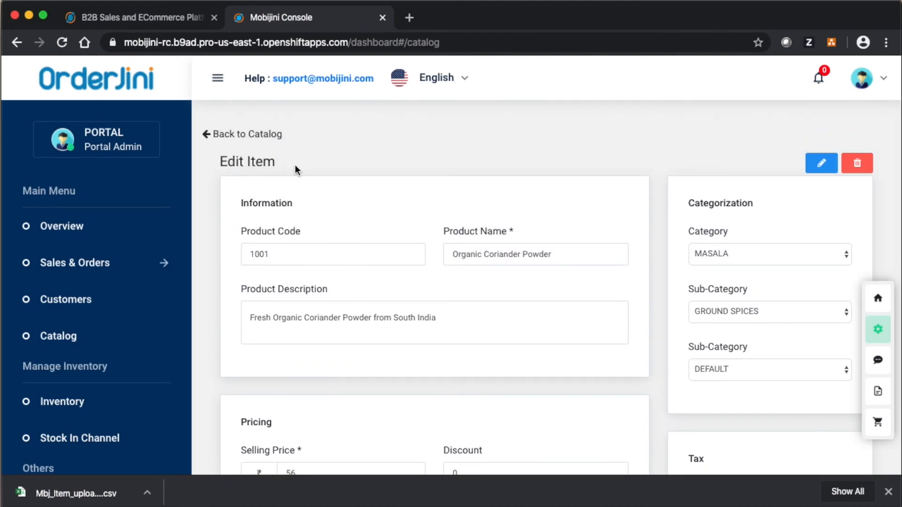
pyautogui.click(209, 134)
# - Open the Everest Garam Masala 100g item, review its categorization, pricing, tax and other details, and close it
pyautogui.click(404, 389)
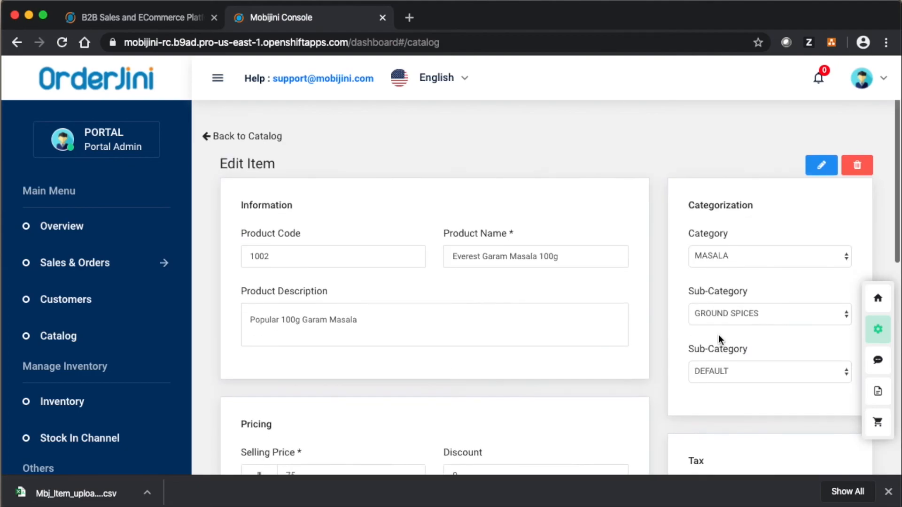
pyautogui.scroll(-7, 718, 334)
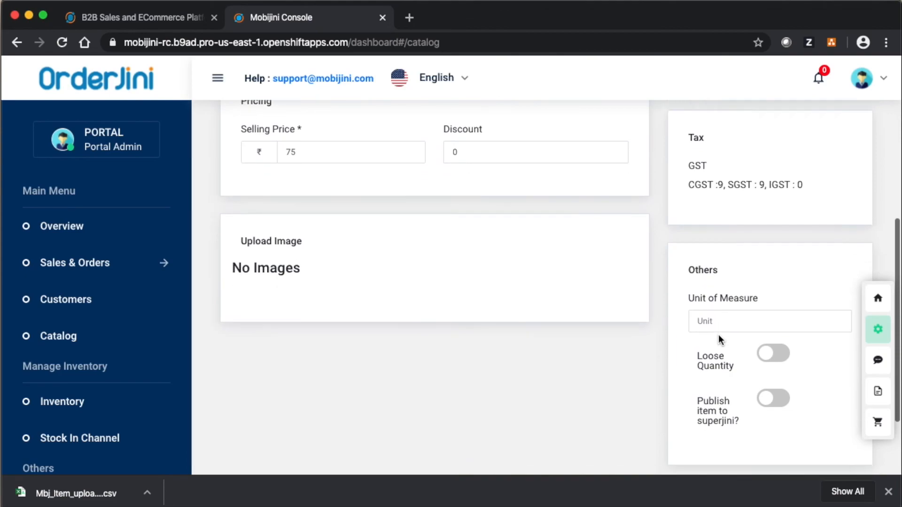
pyautogui.scroll(-2, 719, 336)
pyautogui.click(826, 409)
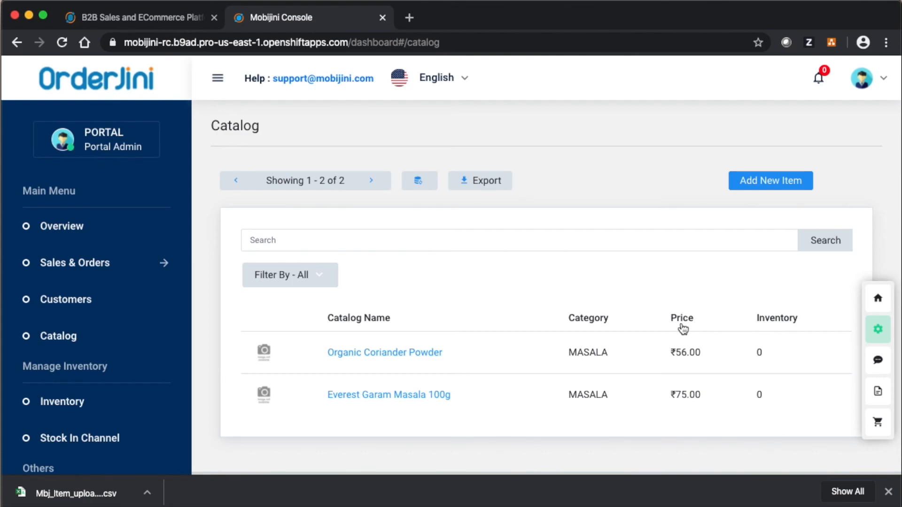
# - Switch to the JDStorev1 sheet in Excel, shorten its window to reveal the catalog list, and widen the PRODUCT_NAME column
pyautogui.press('super+Tab')
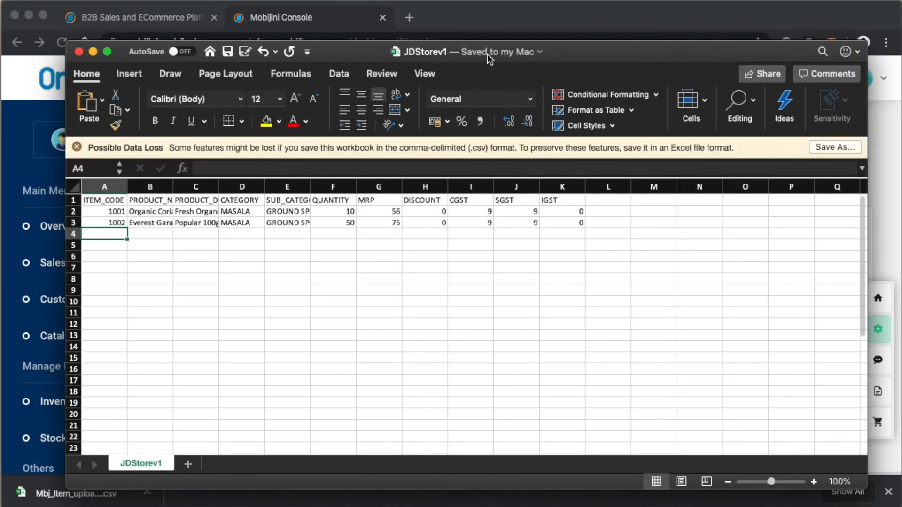
pyautogui.moveTo(863, 490); pyautogui.dragTo(870, 300)
pyautogui.moveTo(175, 185); pyautogui.dragTo(221, 186)
# - Compare the PRODUCT_NAME and MRP cells of both items in the sheet with the names and prices in the catalog list
pyautogui.click(188, 211)
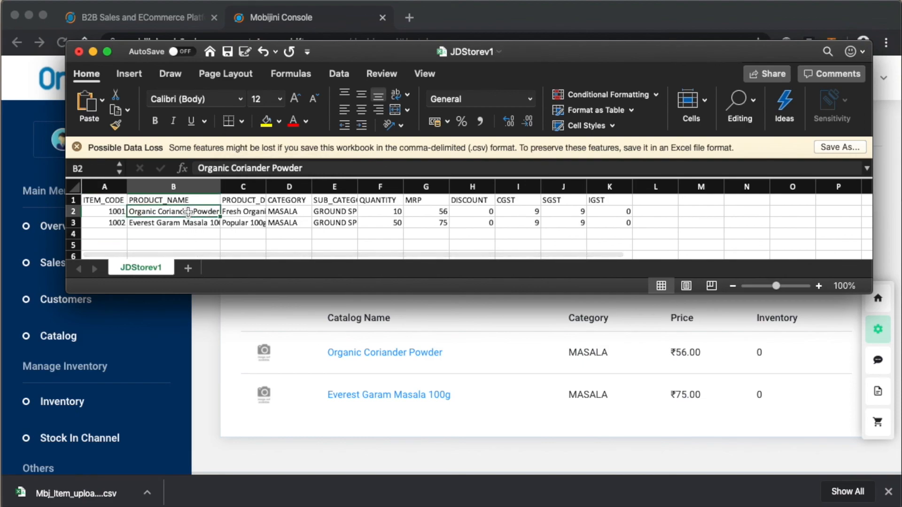
pyautogui.click(183, 224)
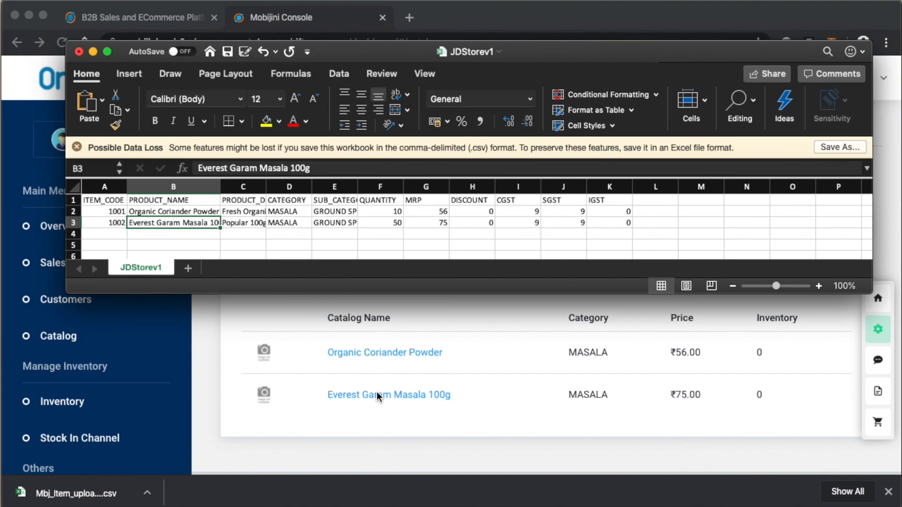
pyautogui.click(436, 212)
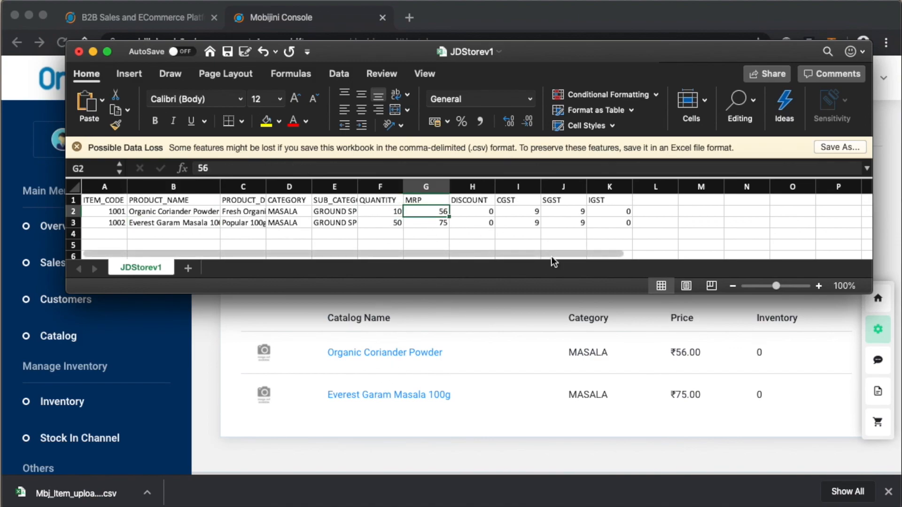
pyautogui.click(434, 223)
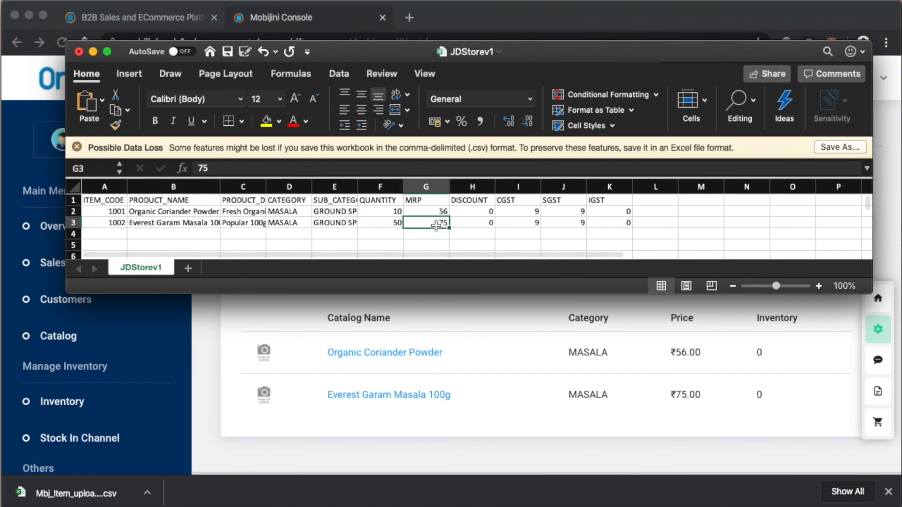